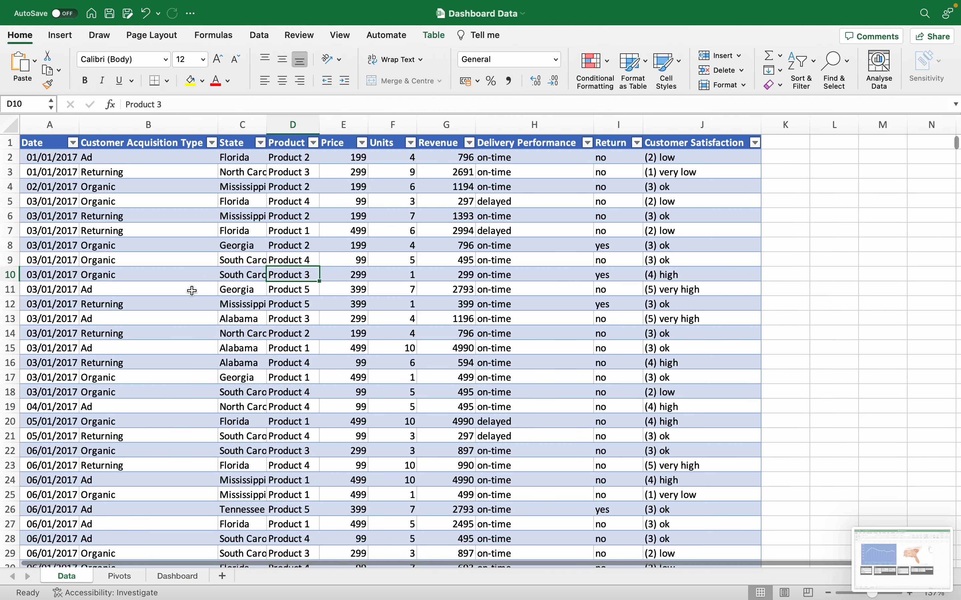
# Create a pivot table from Table2 on the existing Pivots worksheet at cell A36
pyautogui.click(192, 289)
pyautogui.click(199, 325)
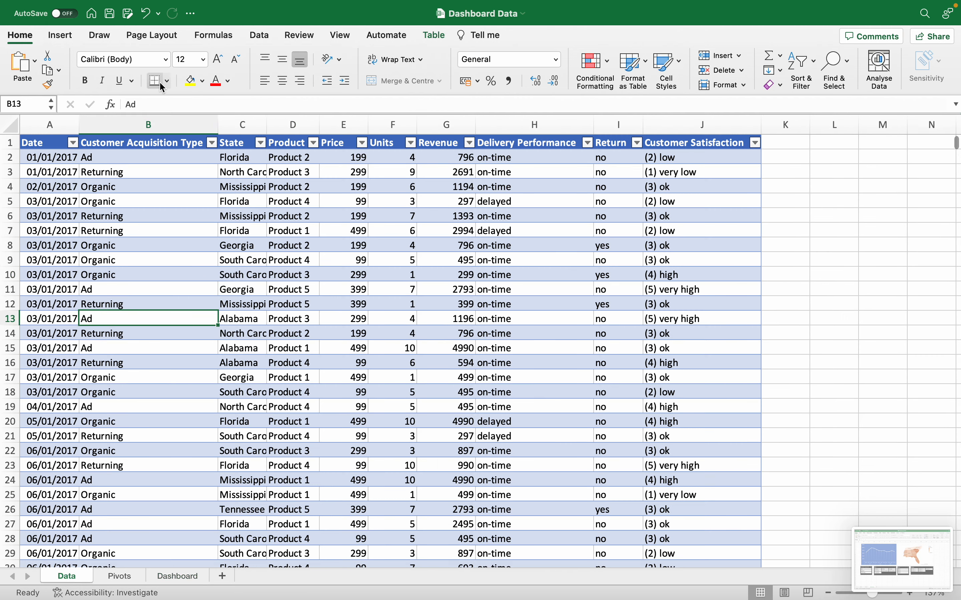
pyautogui.click(63, 37)
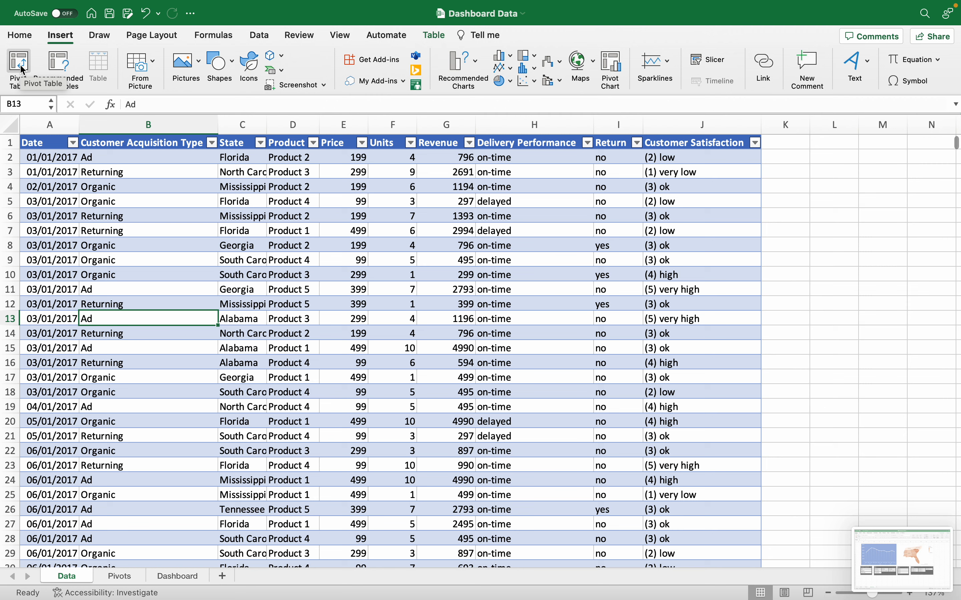
pyautogui.rightClick(905, 553)
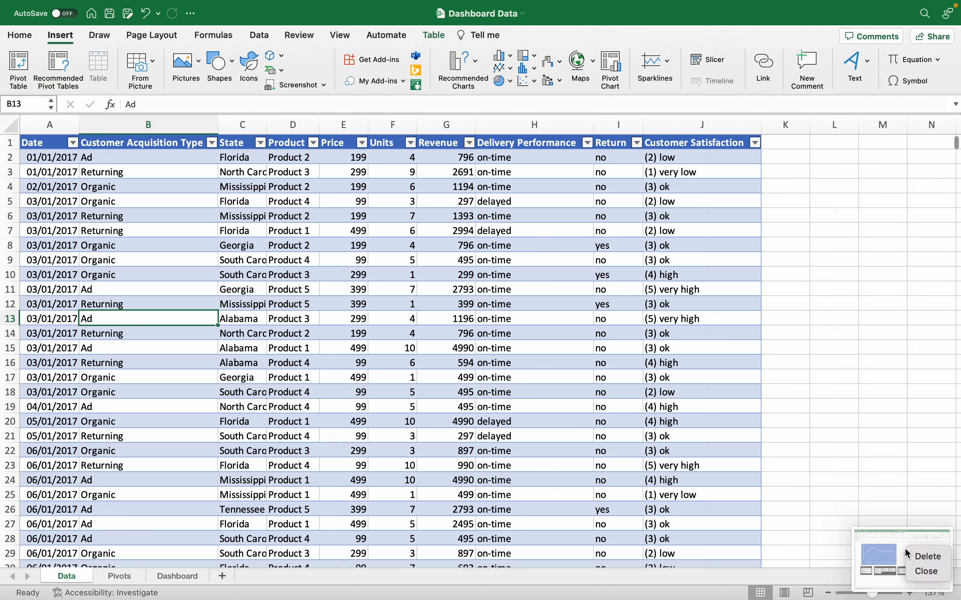
pyautogui.click(927, 571)
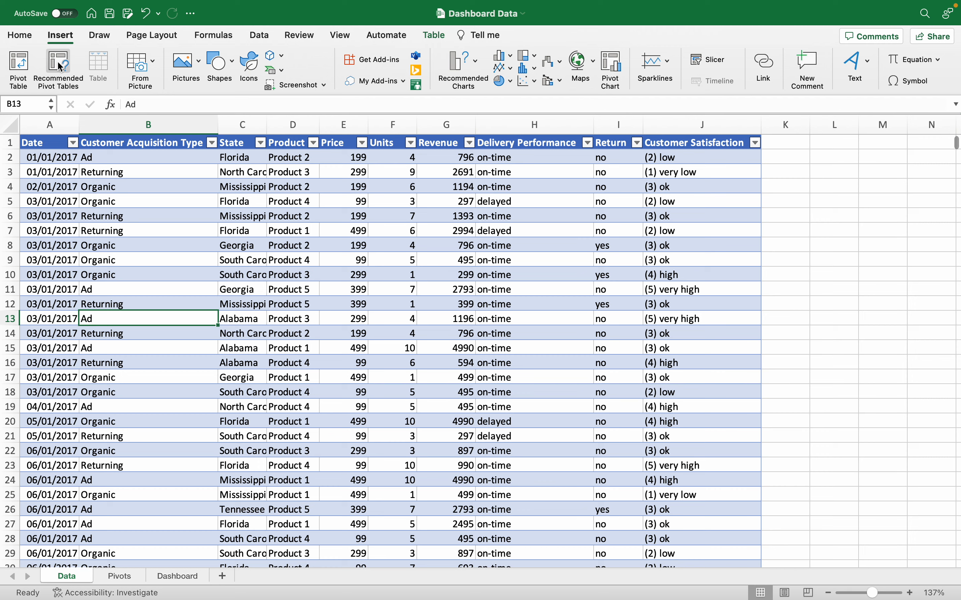
pyautogui.click(21, 70)
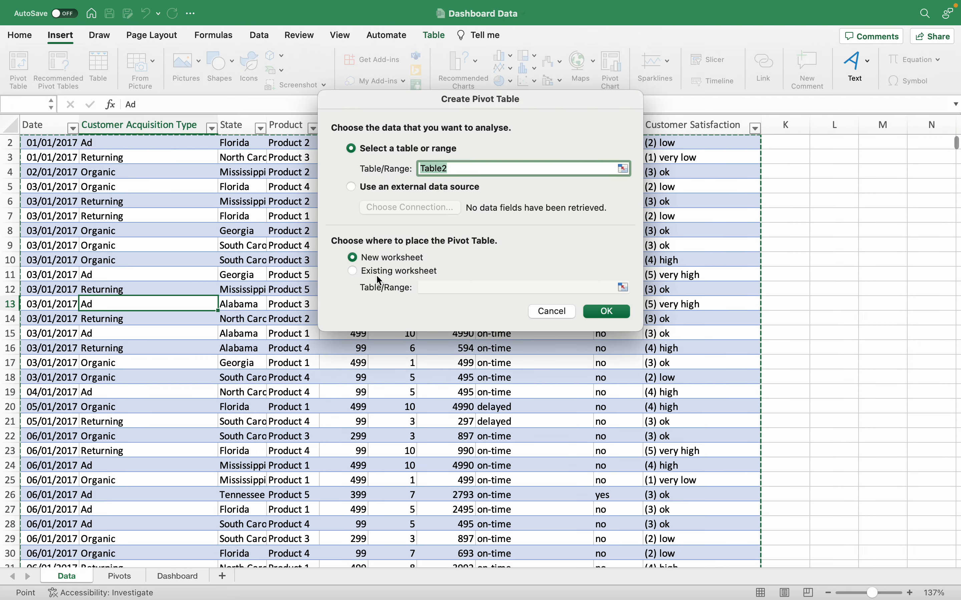
pyautogui.click(352, 271)
pyautogui.click(121, 577)
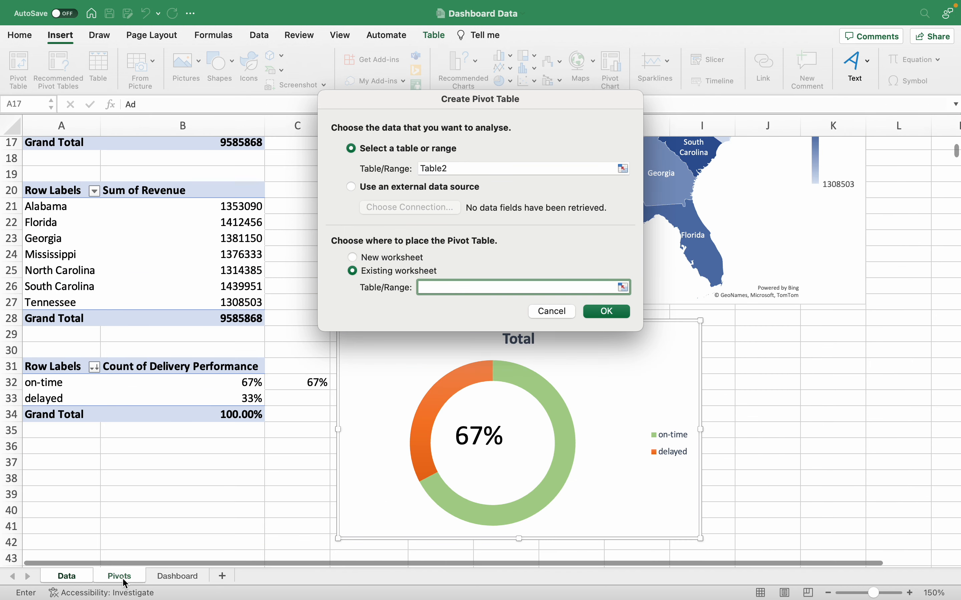
pyautogui.click(63, 452)
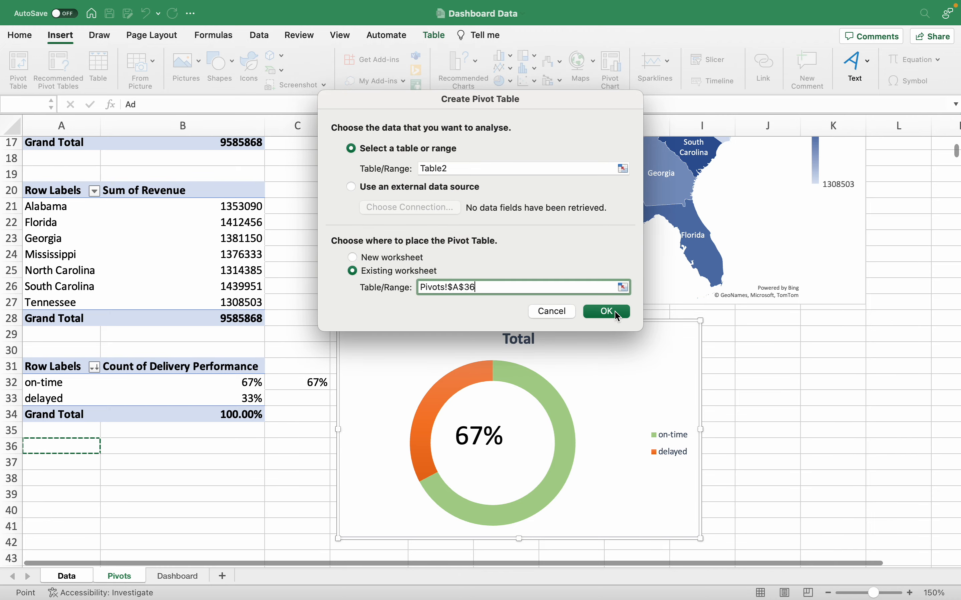
pyautogui.click(607, 311)
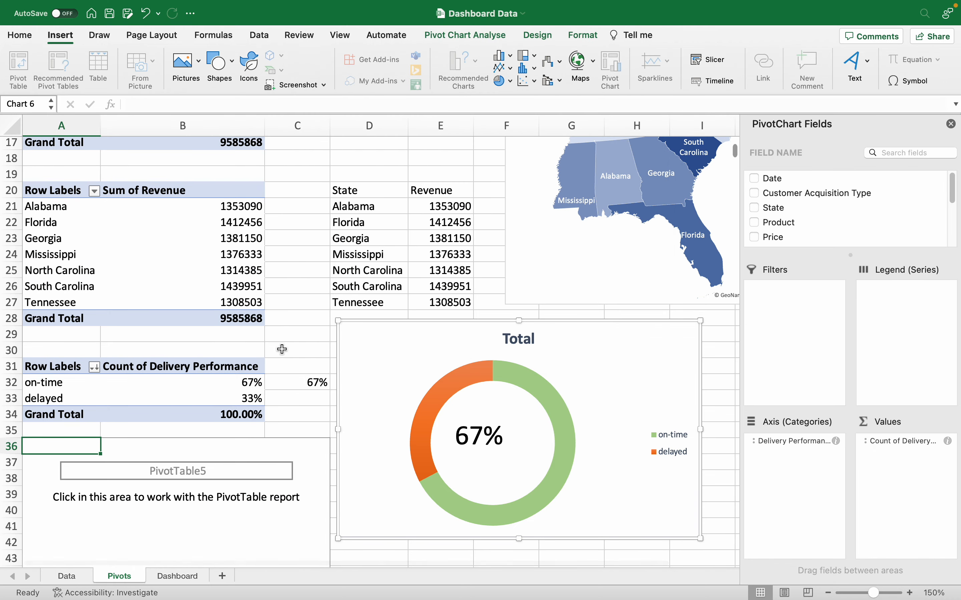
# Check the source table on the Data sheet and activate the empty pivot table at A36 on the Pivots sheet
pyautogui.scroll(-1, 280, 349)
pyautogui.scroll(-1, 233, 432)
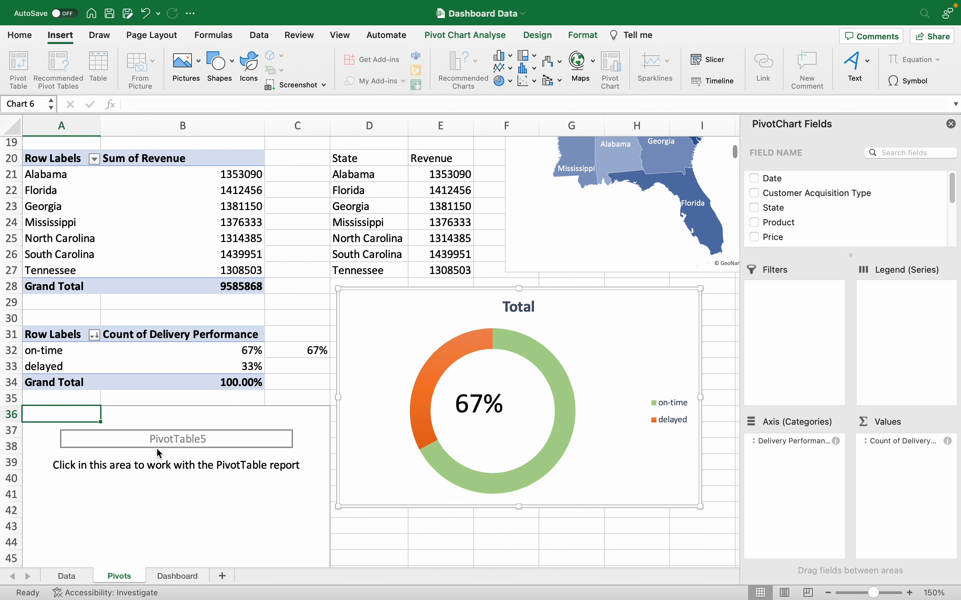
pyautogui.click(73, 580)
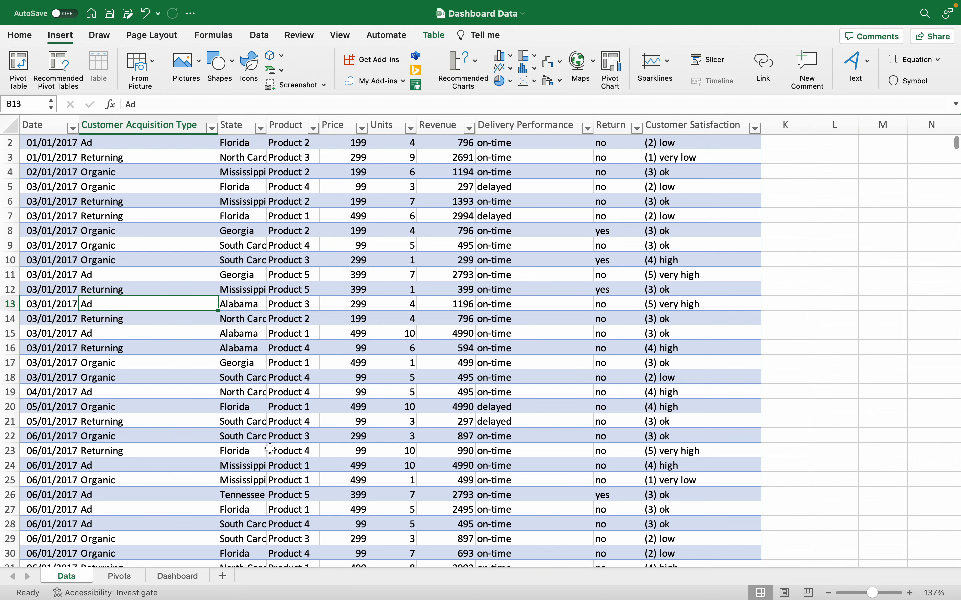
pyautogui.click(119, 576)
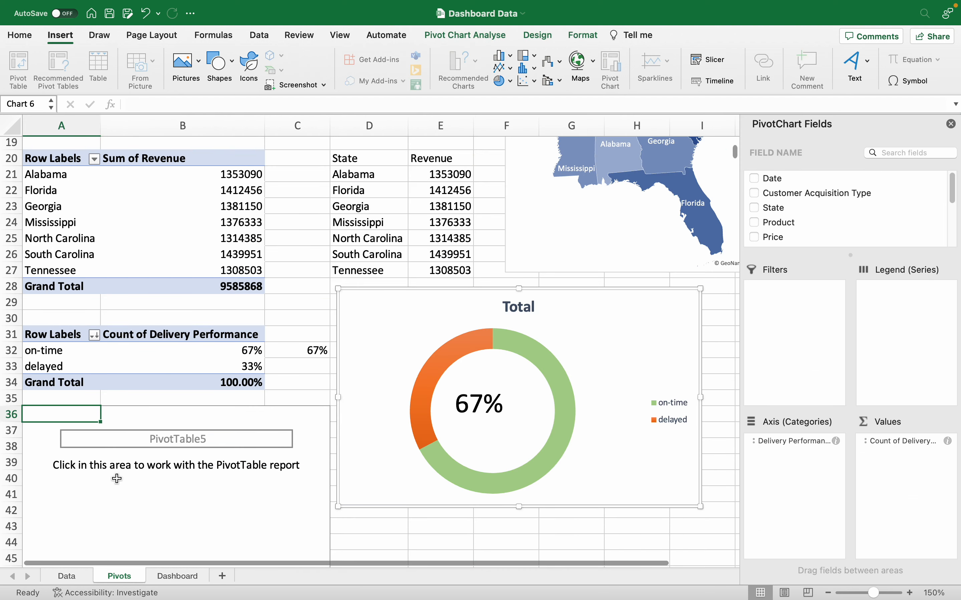
pyautogui.click(116, 476)
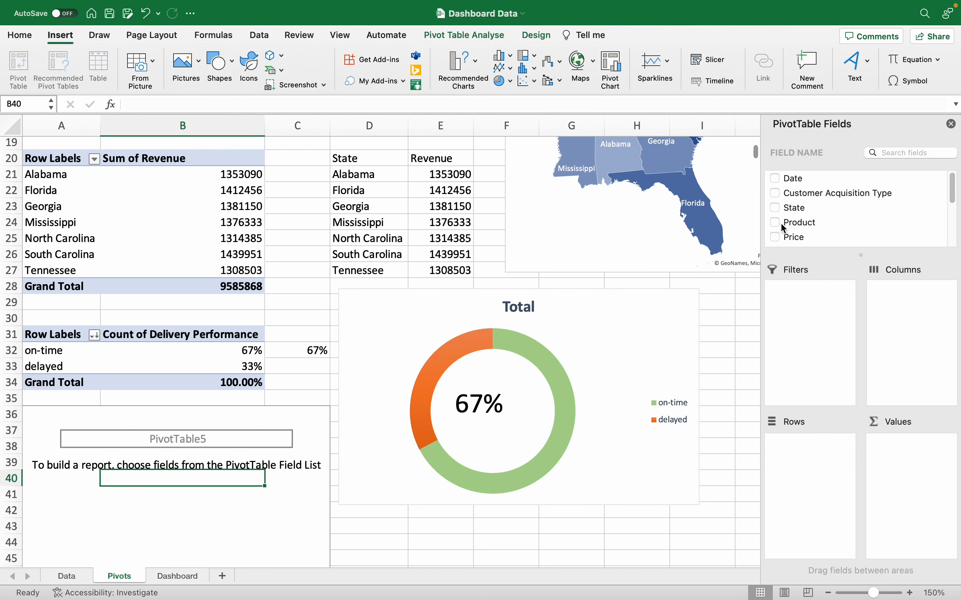
pyautogui.moveTo(777, 221); pyautogui.dragTo(790, 423)
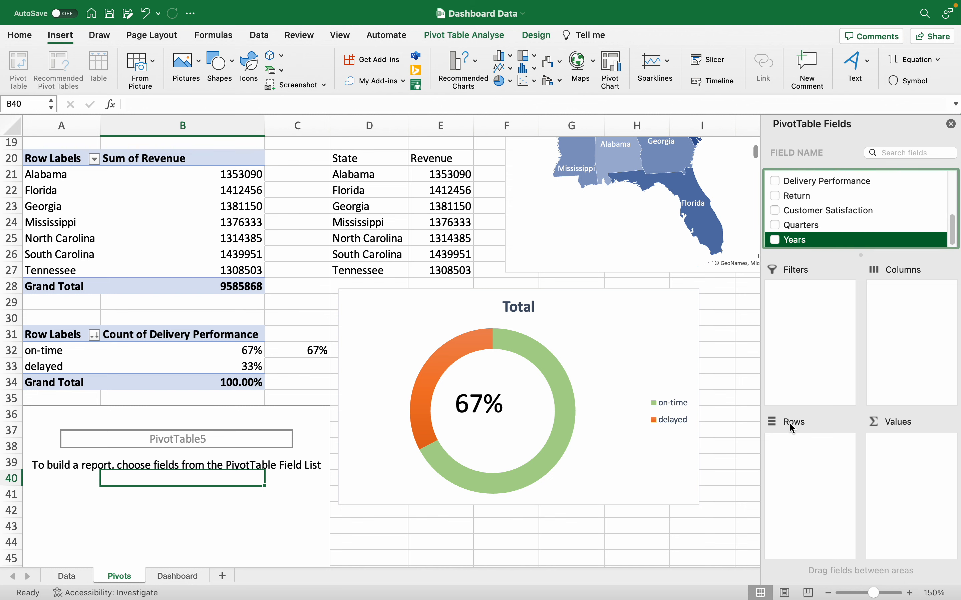
pyautogui.click(776, 197)
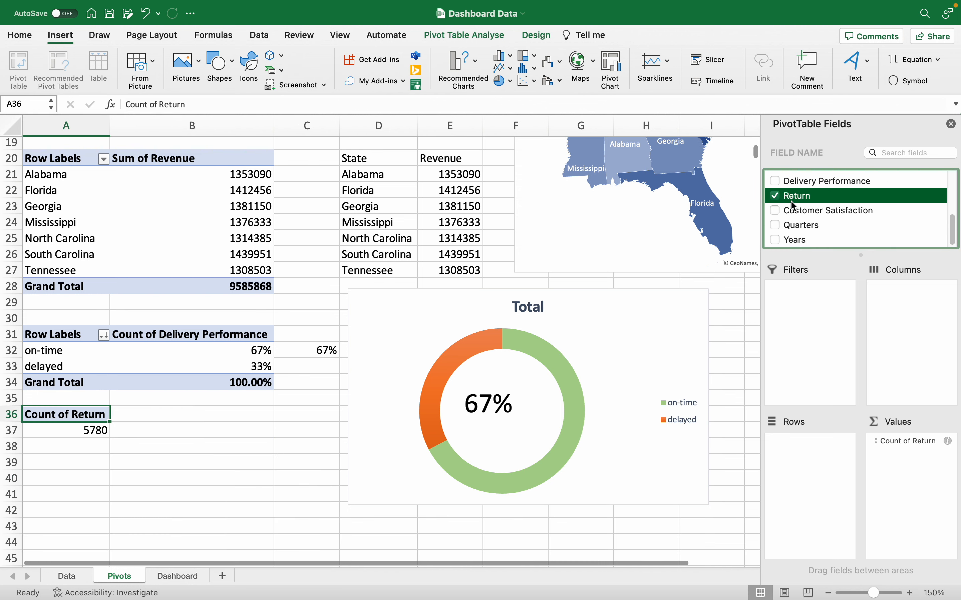
pyautogui.click(777, 200)
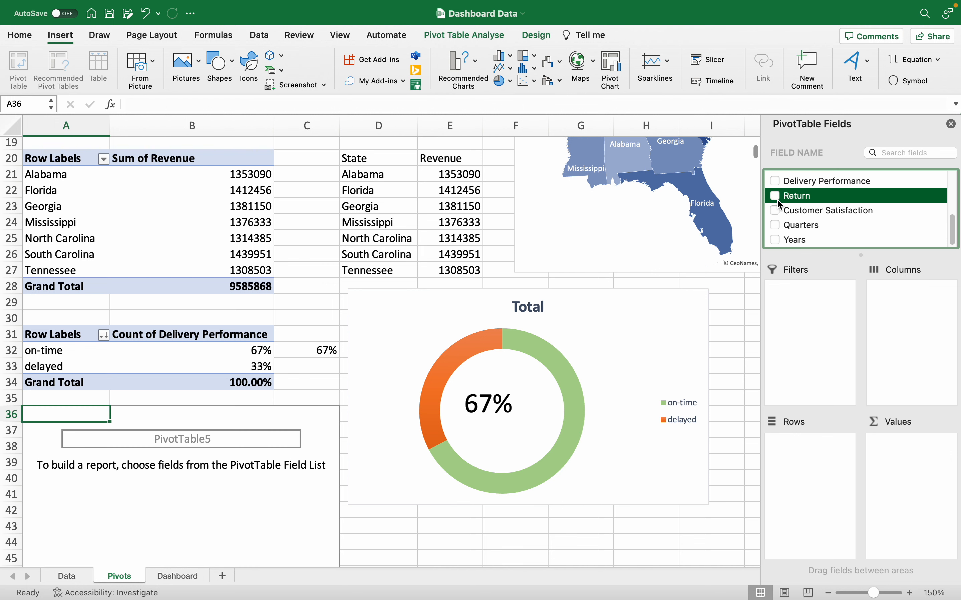
pyautogui.scroll(3, 778, 204)
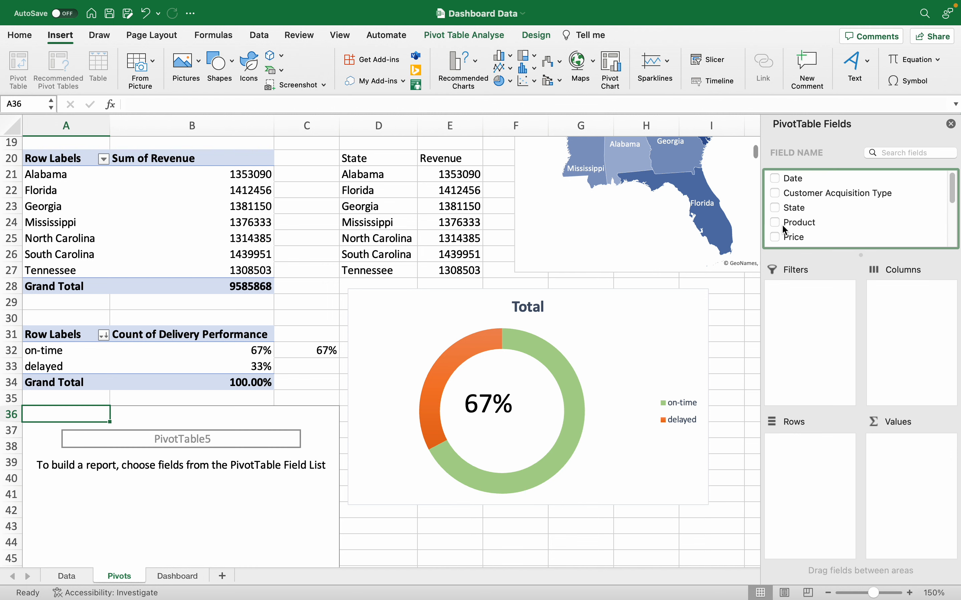
# Build the pivot table with Product as rows, Customer Satisfaction as columns and the count of Customer Satisfaction as values
pyautogui.moveTo(796, 224); pyautogui.dragTo(808, 457)
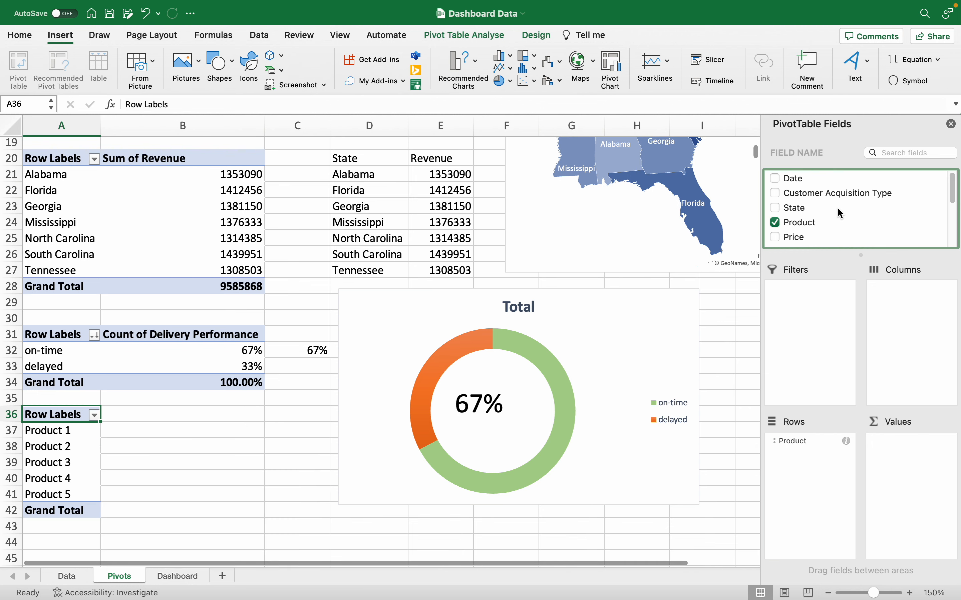
pyautogui.scroll(-3, 838, 209)
pyautogui.scroll(3, 838, 209)
pyautogui.scroll(-1, 838, 209)
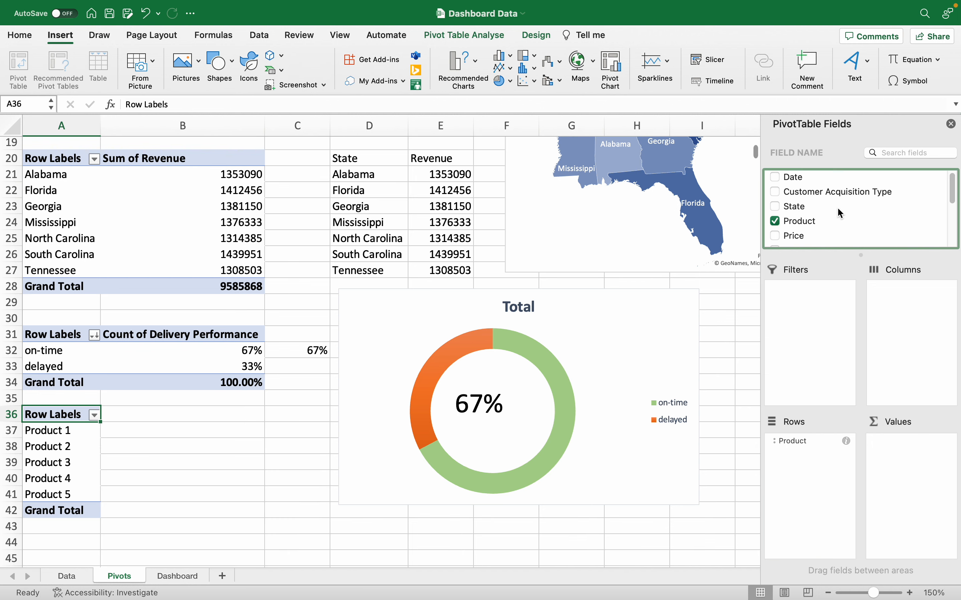
pyautogui.scroll(-3, 838, 207)
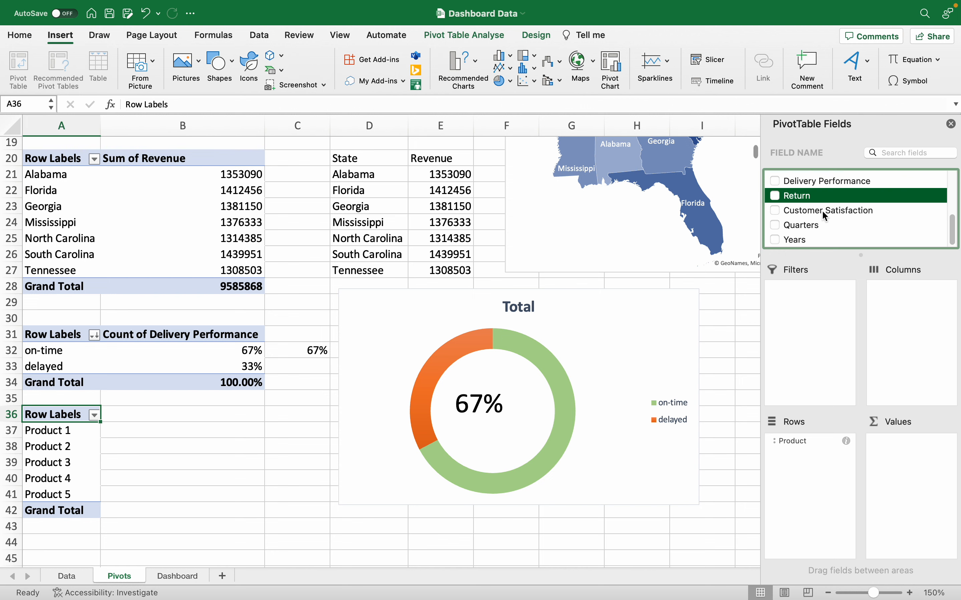
pyautogui.moveTo(823, 212); pyautogui.dragTo(914, 306)
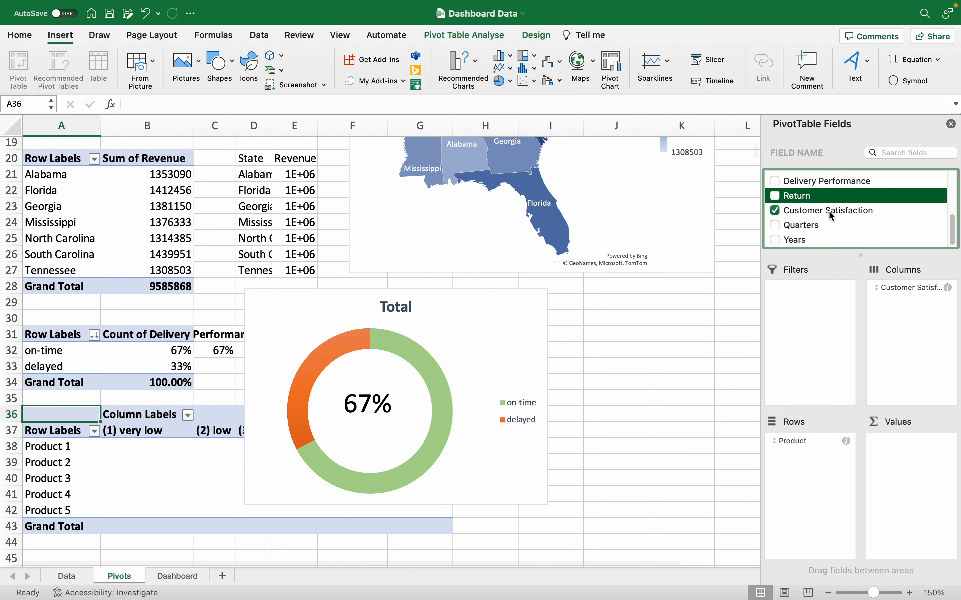
pyautogui.moveTo(831, 213); pyautogui.dragTo(918, 457)
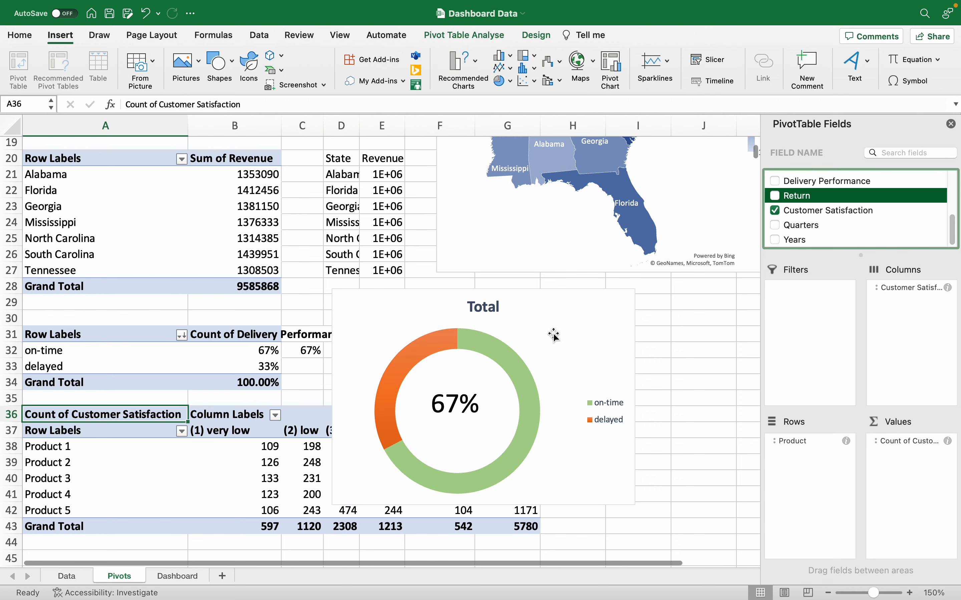
# Move the delivery performance doughnut chart clear of the new pivot table and shrink it
pyautogui.moveTo(564, 299); pyautogui.dragTo(630, 156)
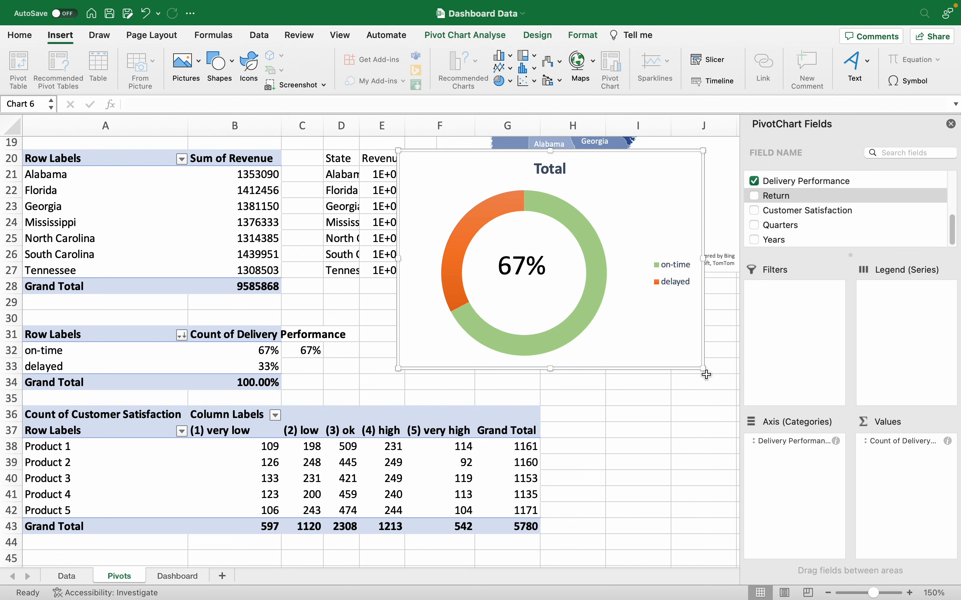
pyautogui.moveTo(702, 370); pyautogui.dragTo(641, 263)
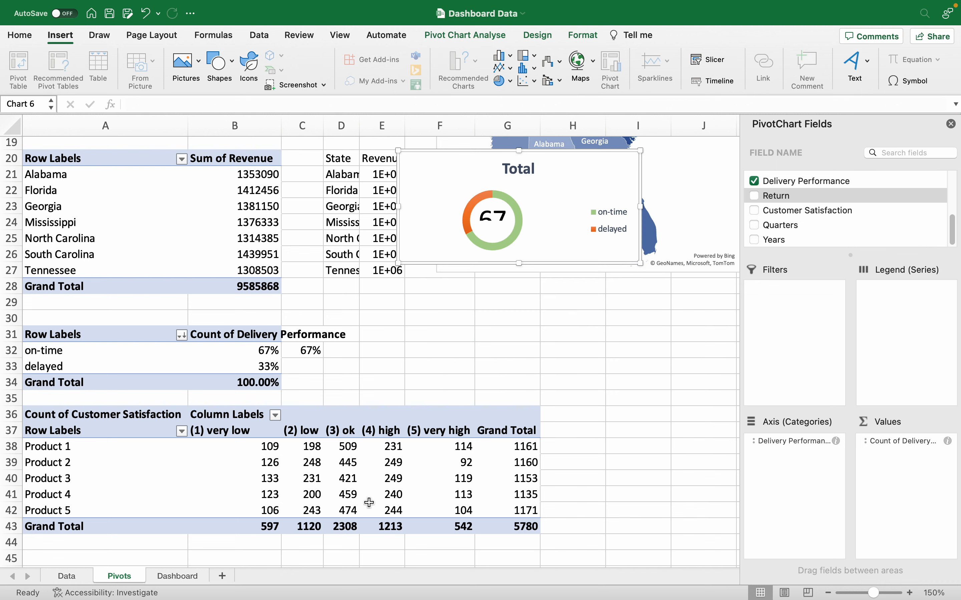
# Insert a pivot chart from the customer satisfaction pivot table and place it below the doughnut chart
pyautogui.click(289, 472)
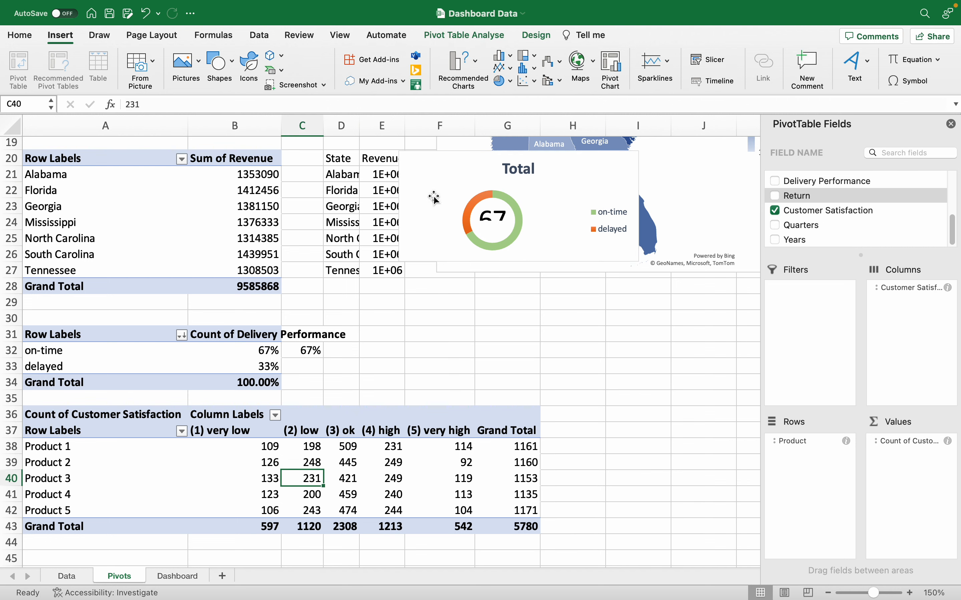
pyautogui.click(445, 33)
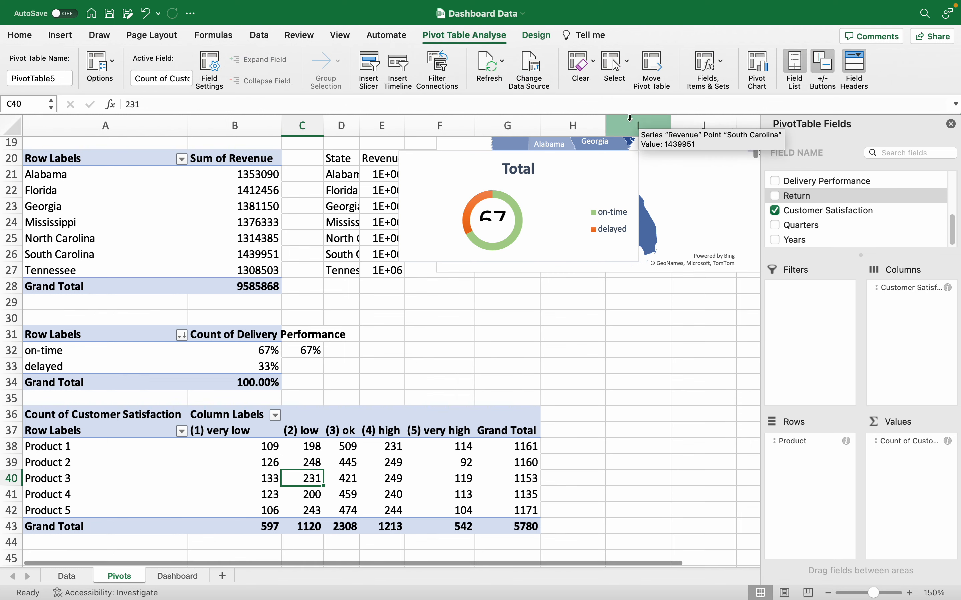
pyautogui.click(759, 71)
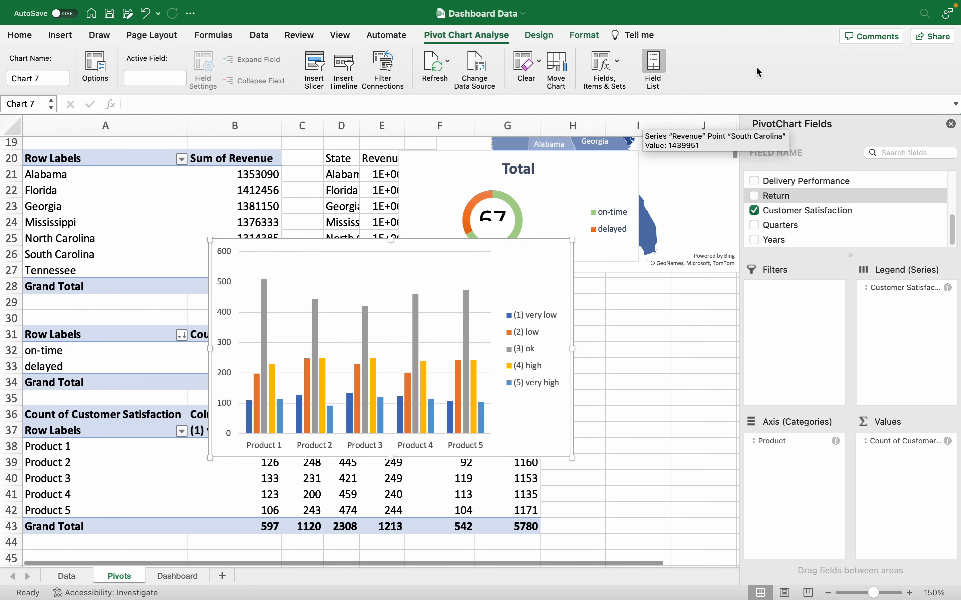
pyautogui.moveTo(364, 242); pyautogui.dragTo(481, 277)
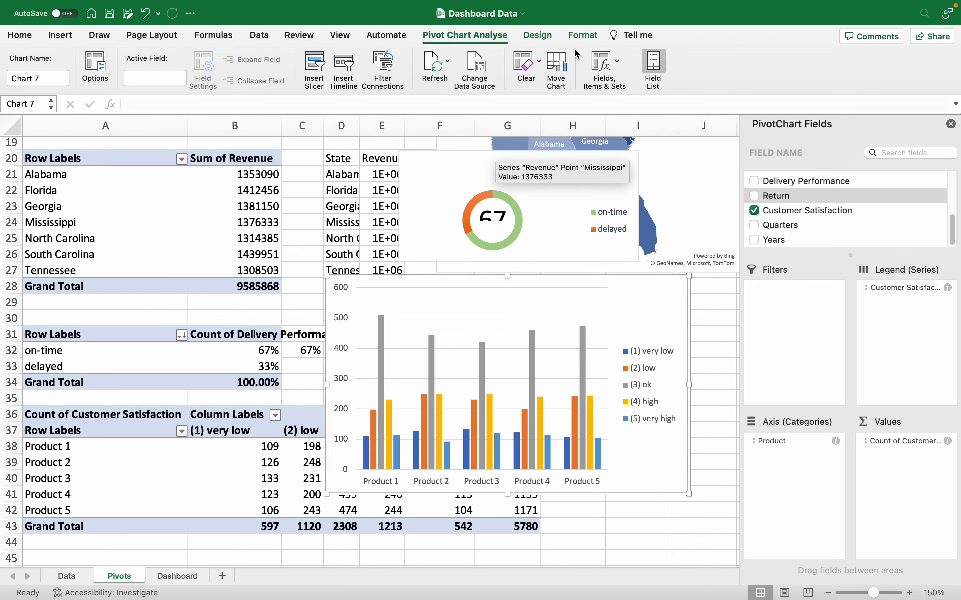
# Change the customer satisfaction pivot chart to a 100% stacked 2D column chart
pyautogui.click(540, 36)
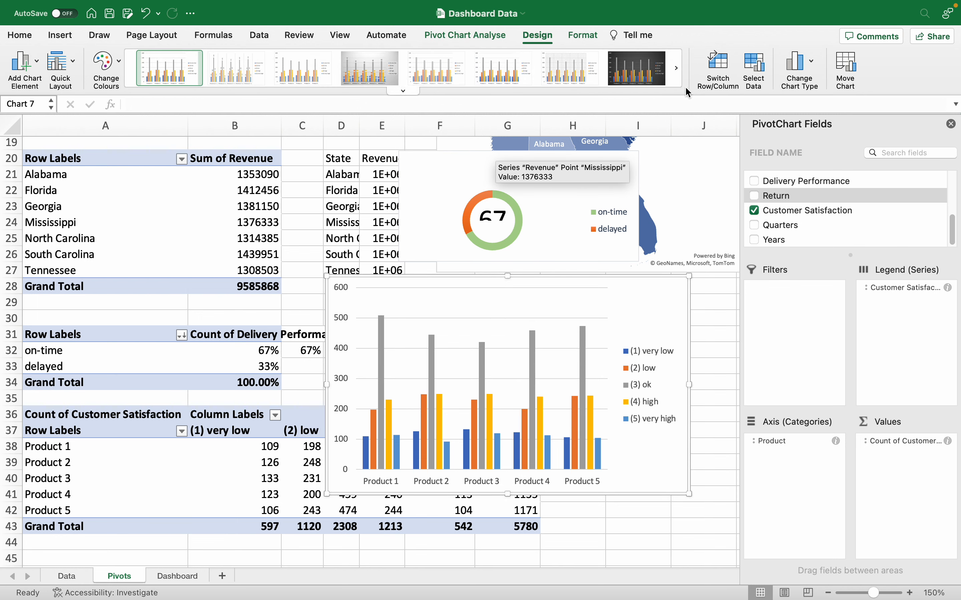
pyautogui.click(802, 78)
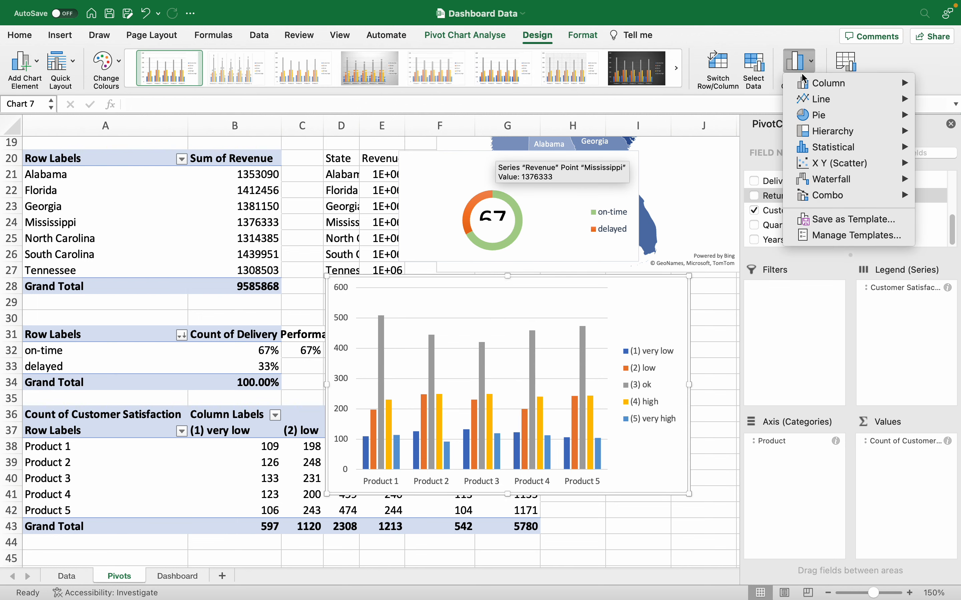
pyautogui.moveTo(813, 85)
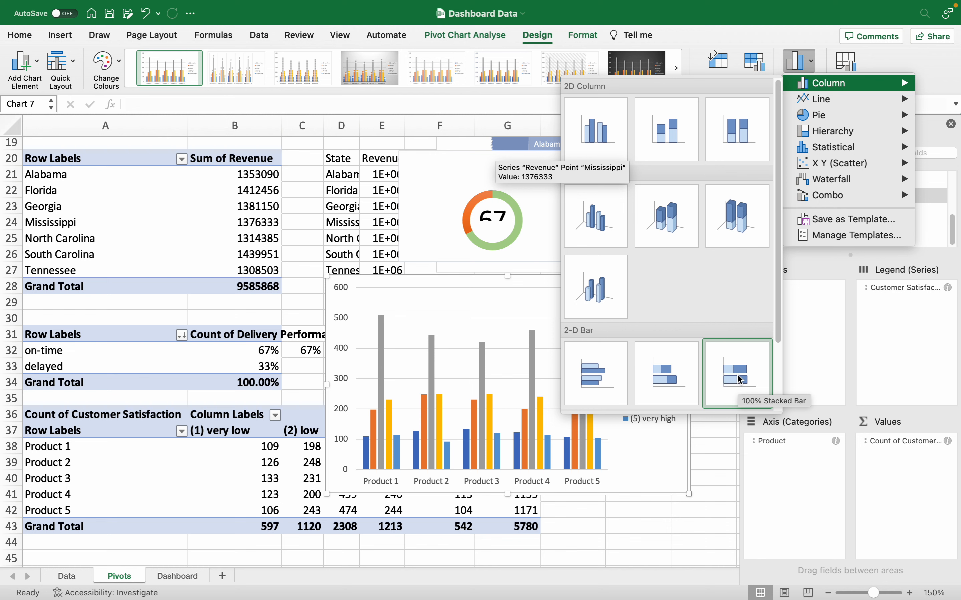
pyautogui.click(743, 136)
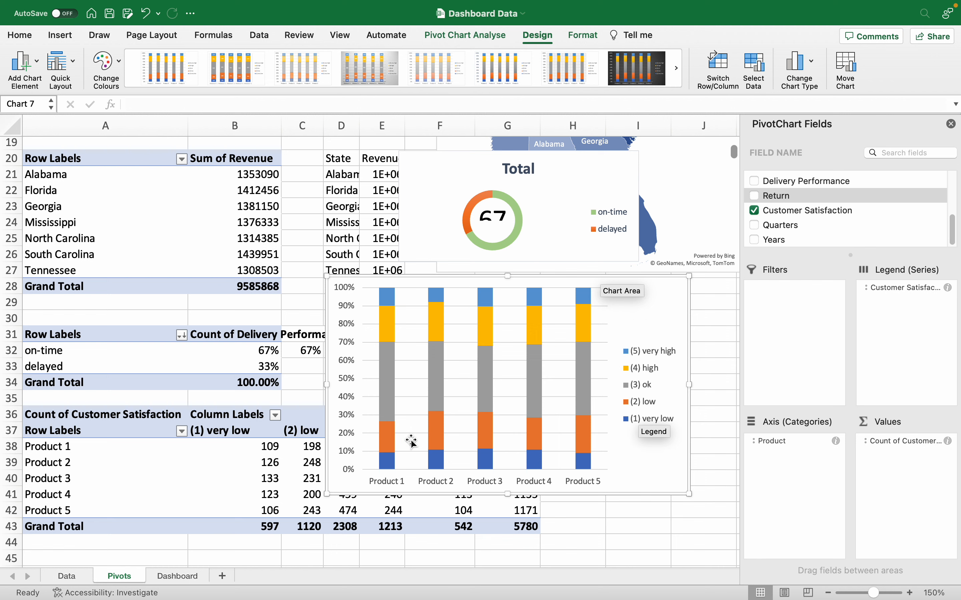
# Change the customer satisfaction pivot chart to a 100% stacked 2D bar chart
pyautogui.moveTo(436, 392)
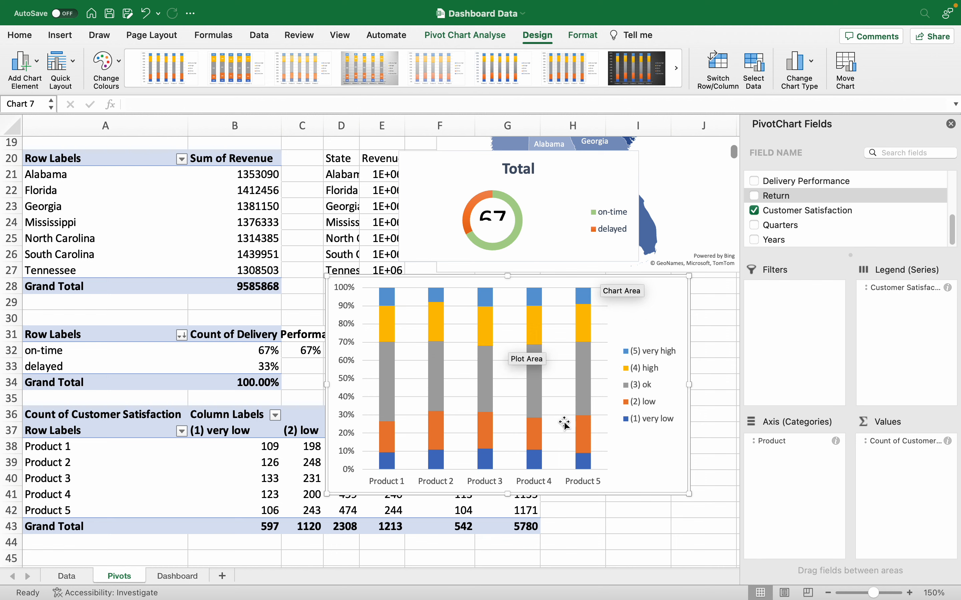
pyautogui.moveTo(589, 382)
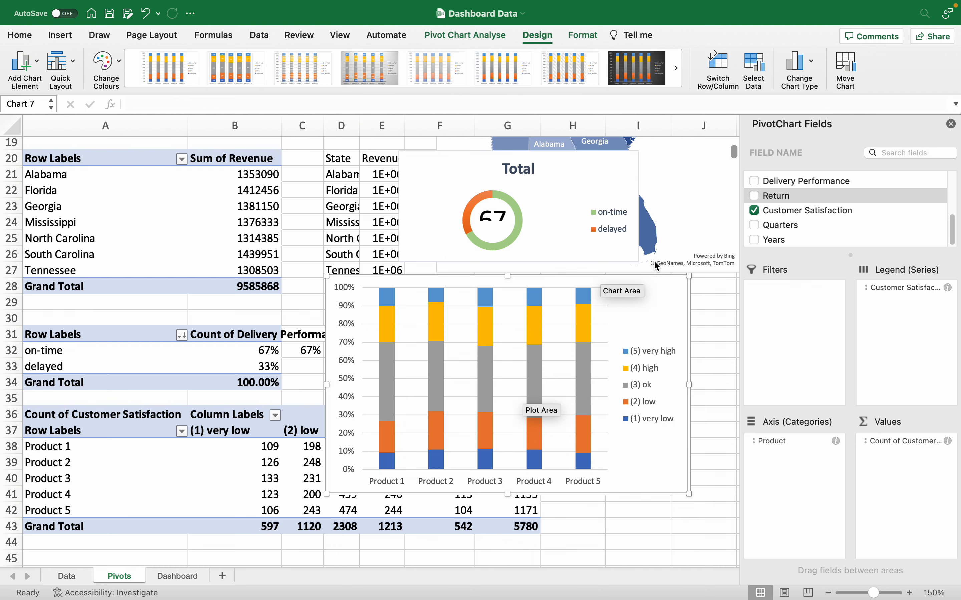
pyautogui.click(803, 66)
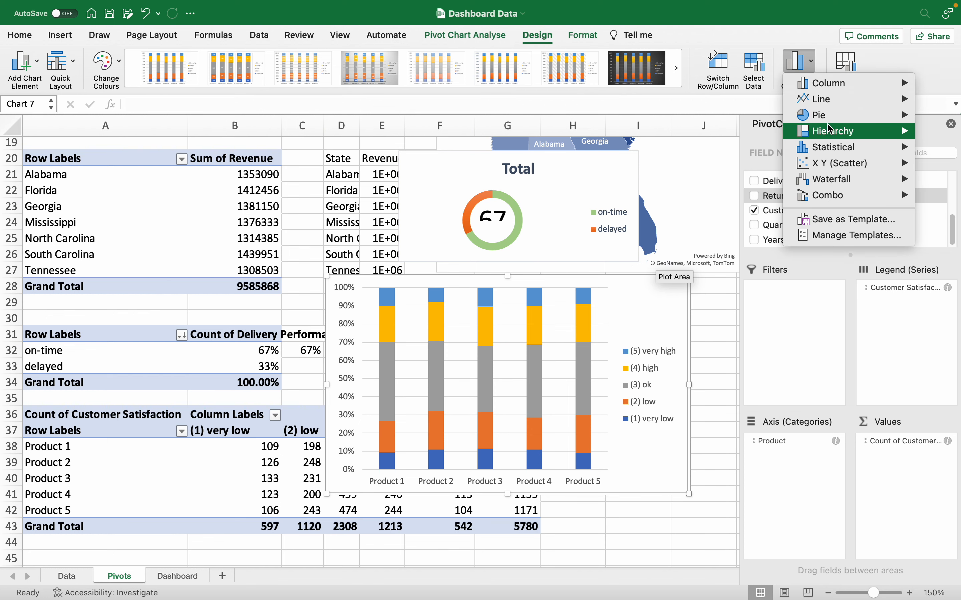
pyautogui.moveTo(847, 87)
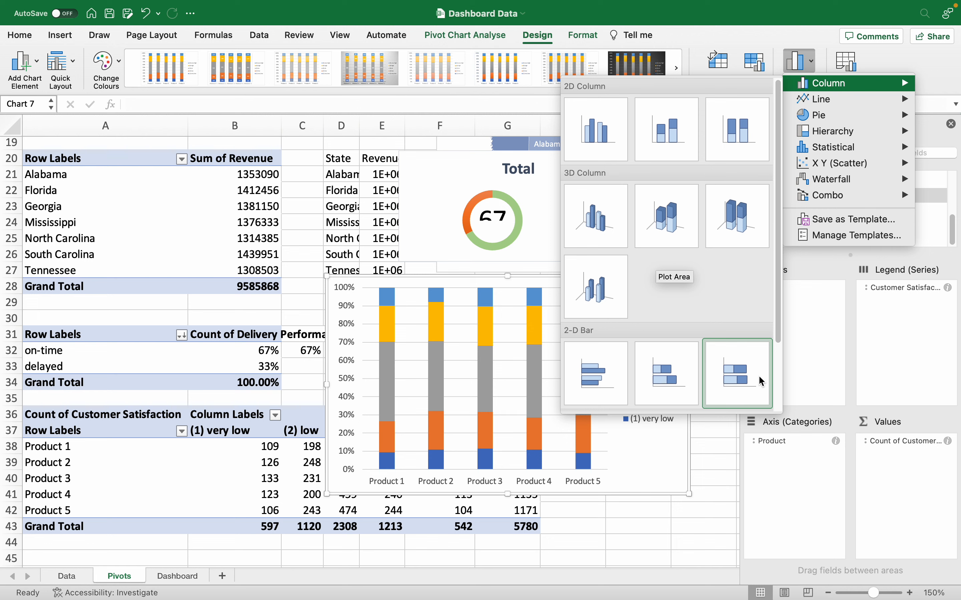
pyautogui.click(749, 380)
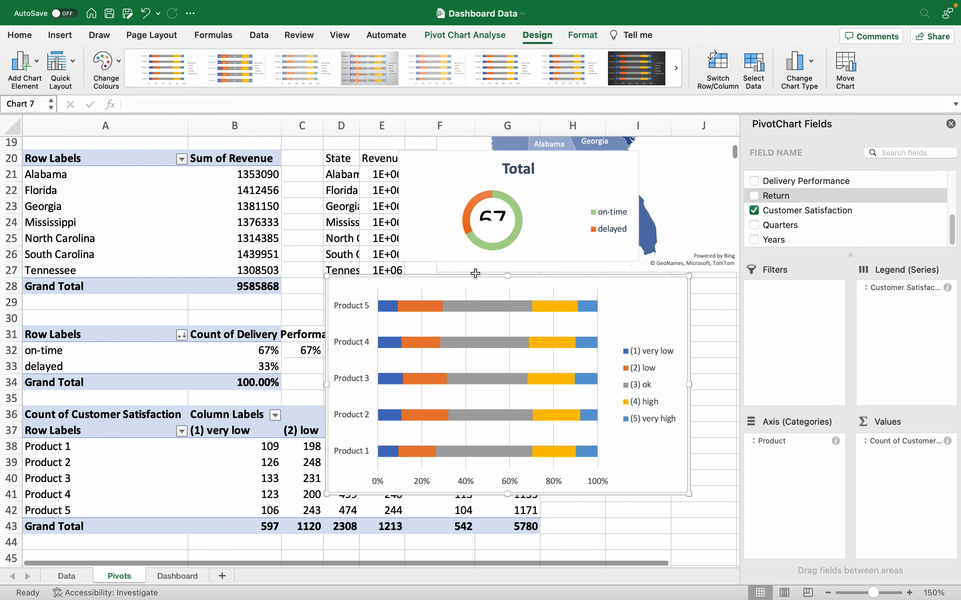
# Copy the customer satisfaction bar chart onto the Dashboard sheet and fit it beside the doughnut chart, above the slicers
pyautogui.rightClick(468, 281)
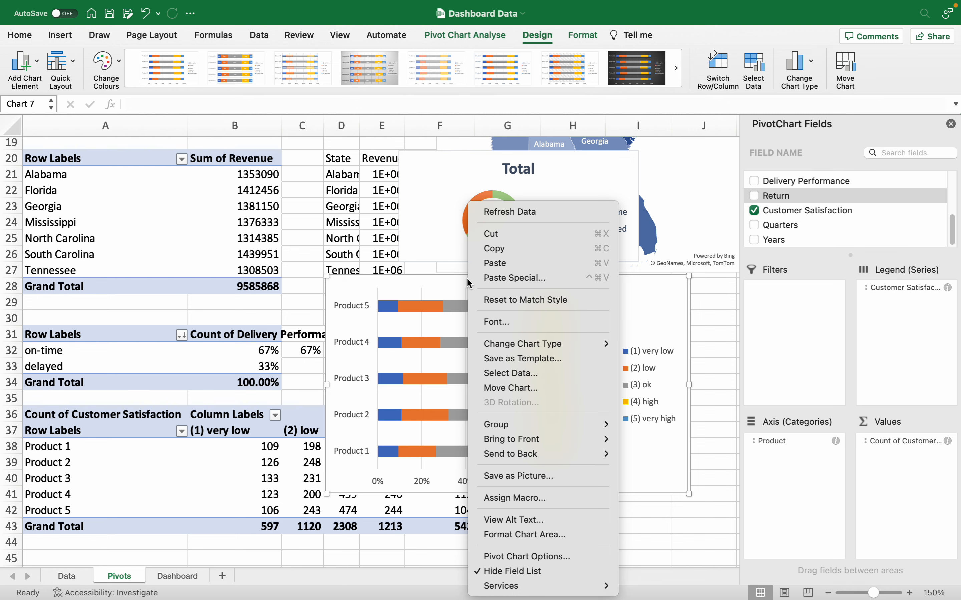
pyautogui.click(488, 249)
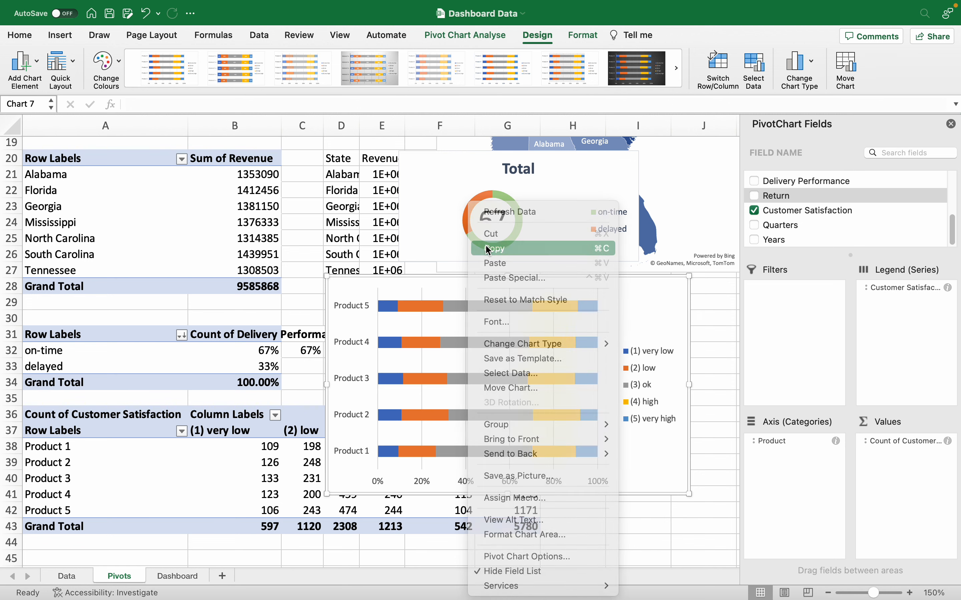
pyautogui.click(177, 576)
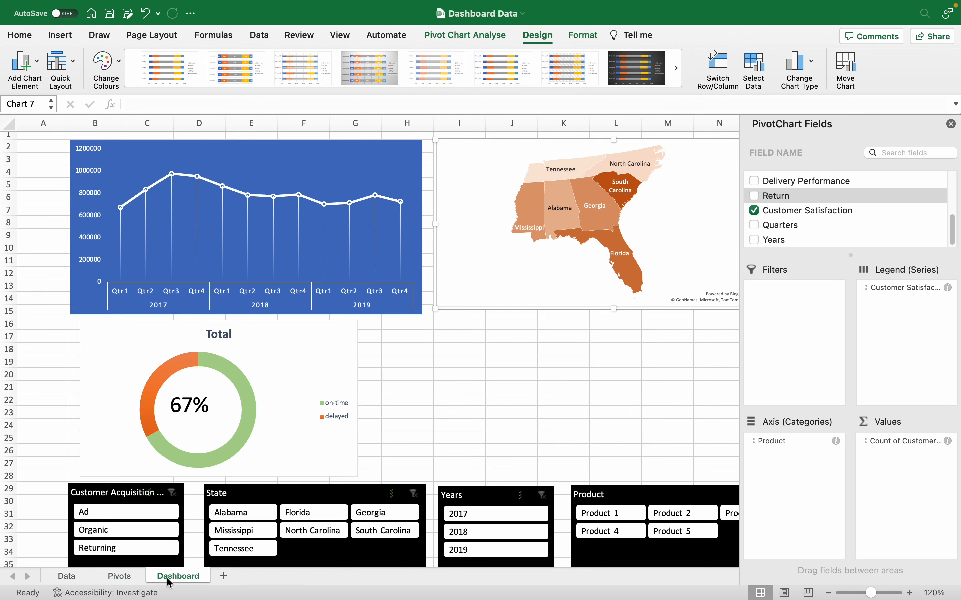
pyautogui.rightClick(409, 329)
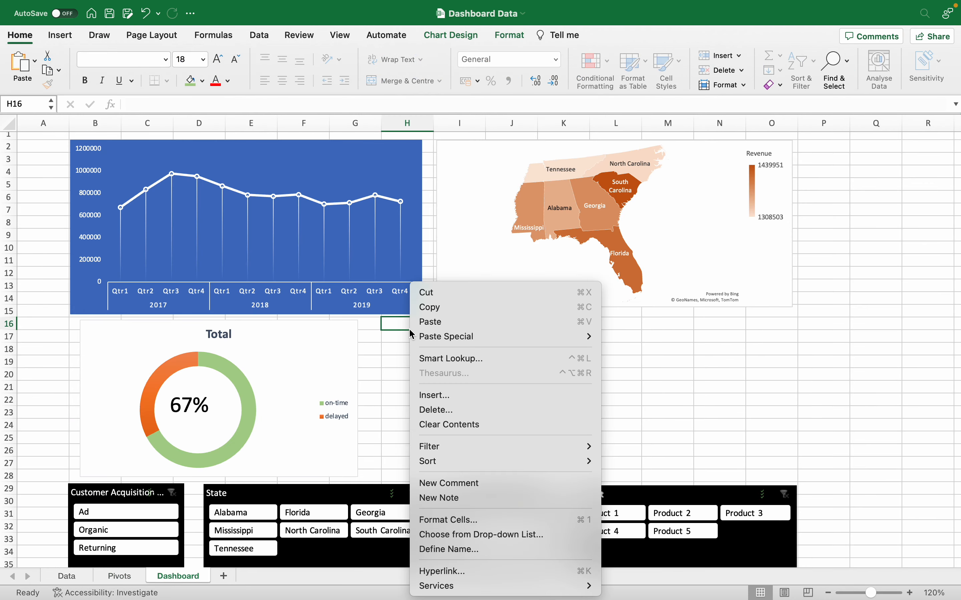
pyautogui.click(491, 339)
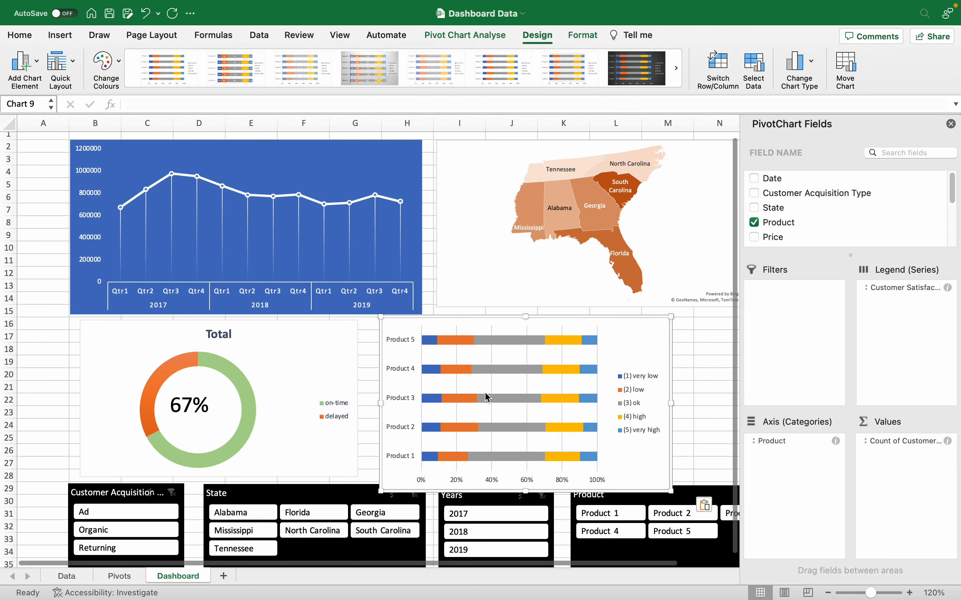
pyautogui.moveTo(508, 316); pyautogui.dragTo(549, 313)
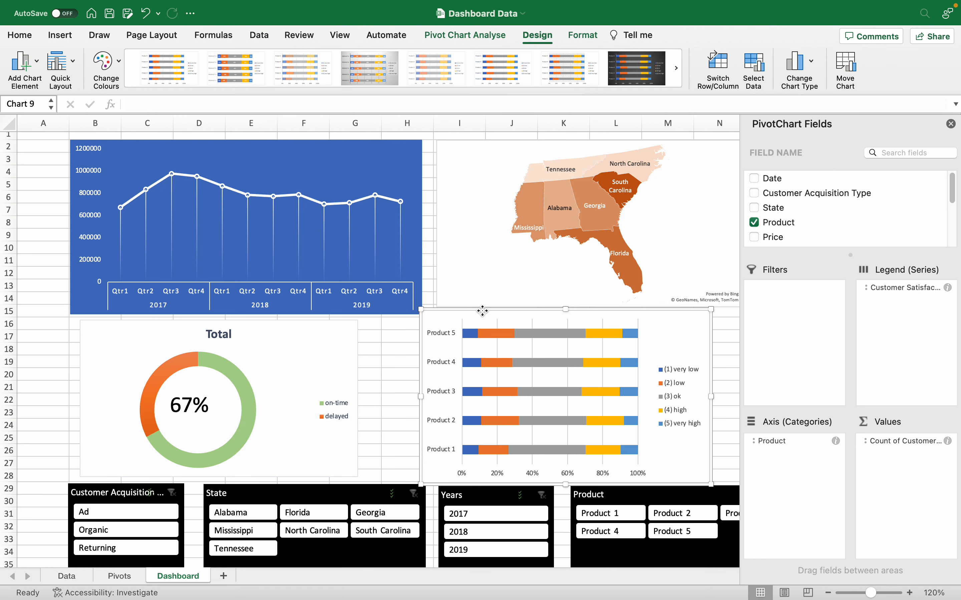
pyautogui.moveTo(711, 488); pyautogui.dragTo(704, 479)
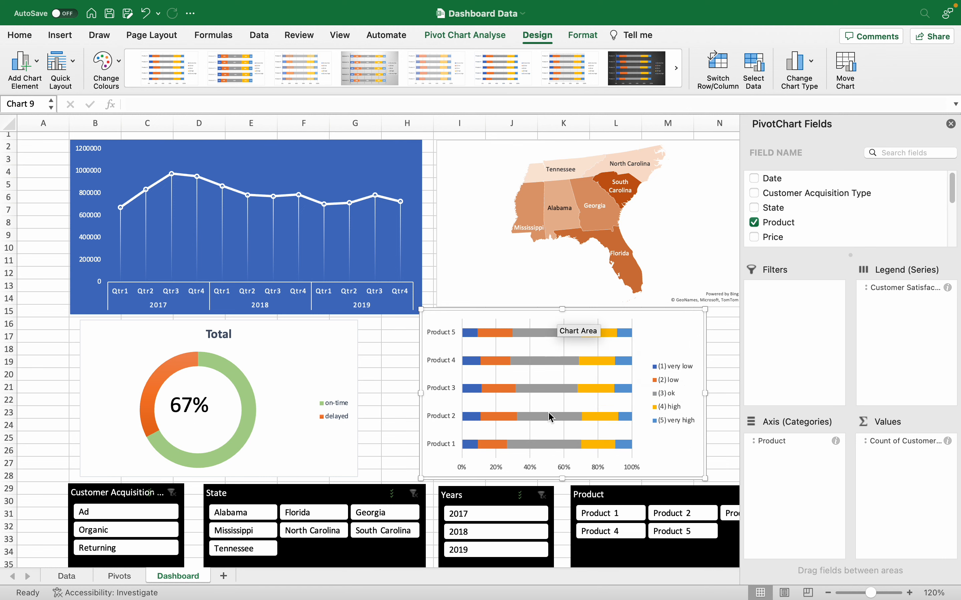
# Test the State slicer with Alabama, Florida and North Carolina, and clear its filter
pyautogui.click(243, 513)
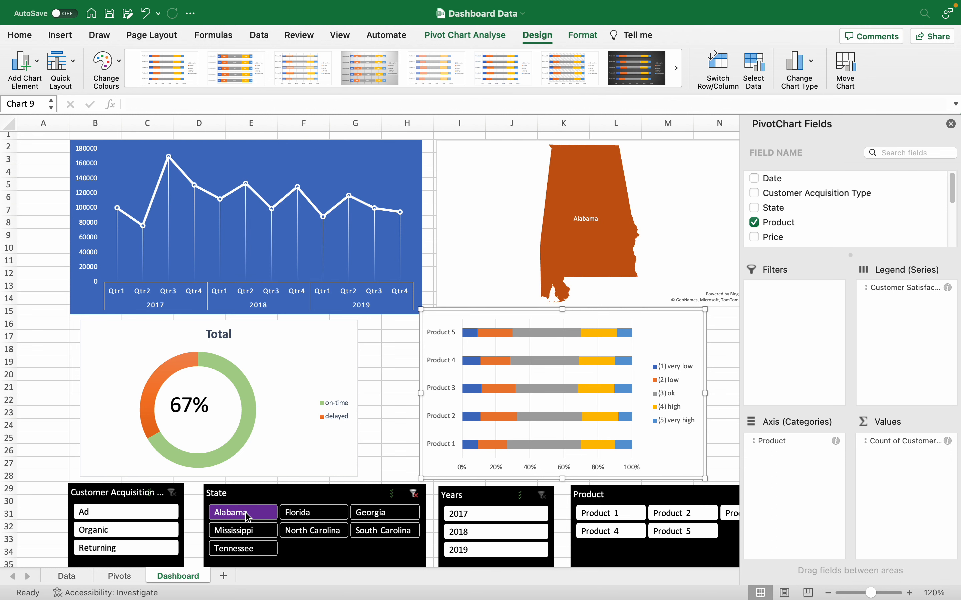
pyautogui.click(285, 515)
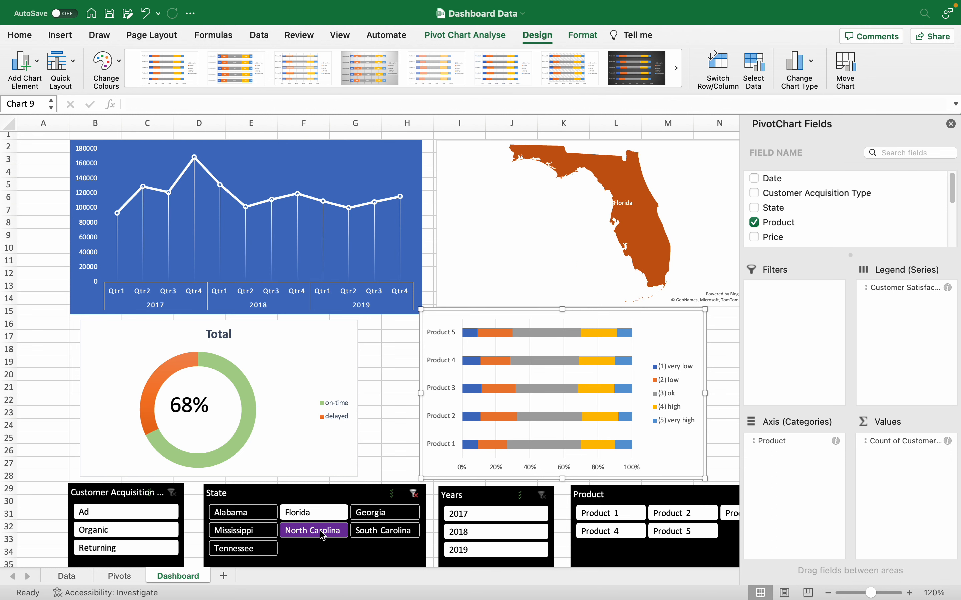
pyautogui.click(340, 531)
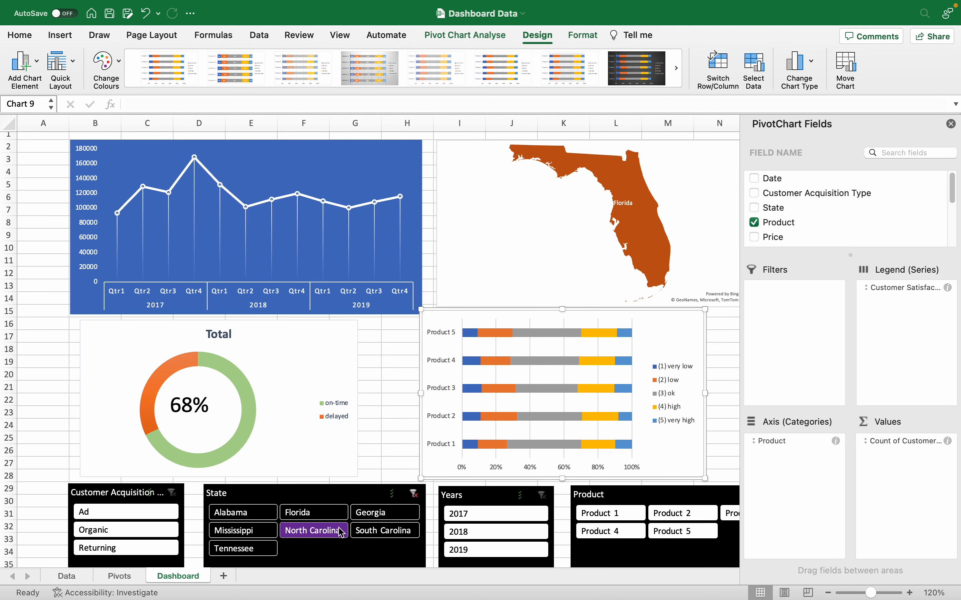
pyautogui.click(417, 498)
# Test the Years slicer with 2017, 2018 and 2019, ending on 2017, to check how the dashboard charts respond
pyautogui.click(483, 520)
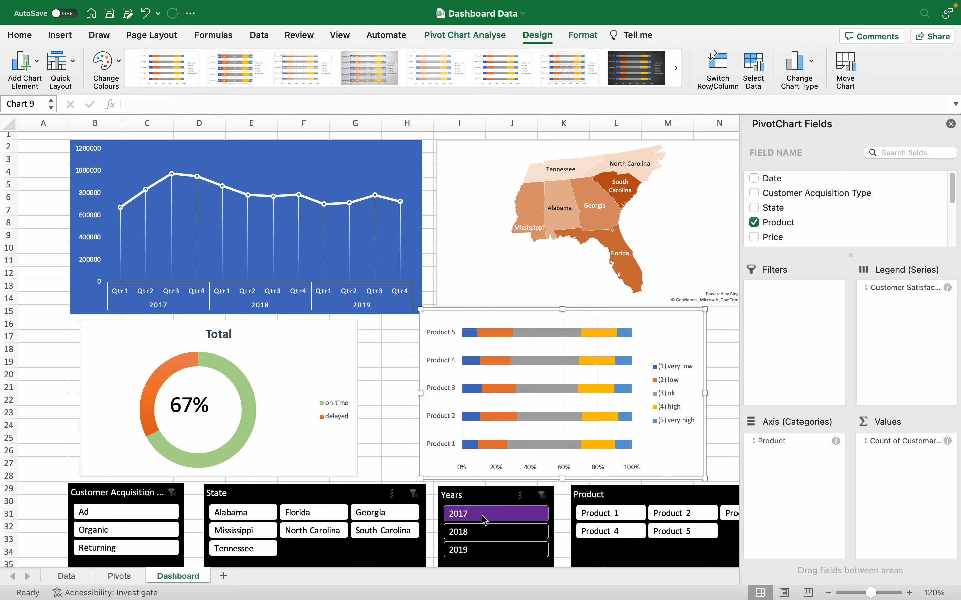
pyautogui.click(487, 532)
pyautogui.click(487, 550)
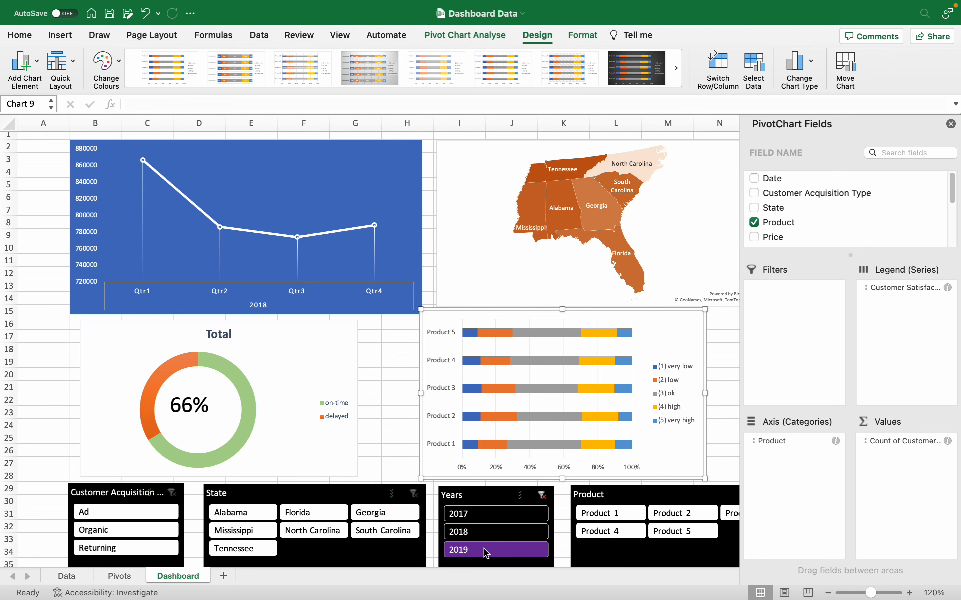
pyautogui.click(488, 530)
pyautogui.click(491, 521)
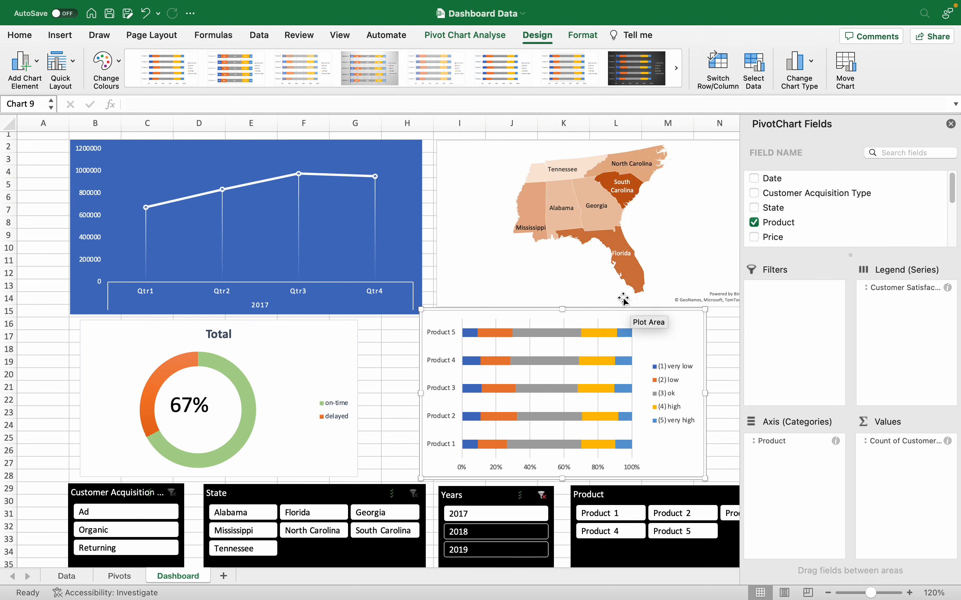
# Nudge the customer satisfaction chart slightly to the right and try Product 5, Product 2 and Product 1 in the Product slicer
pyautogui.moveTo(617, 310); pyautogui.dragTo(621, 310)
pyautogui.click(681, 531)
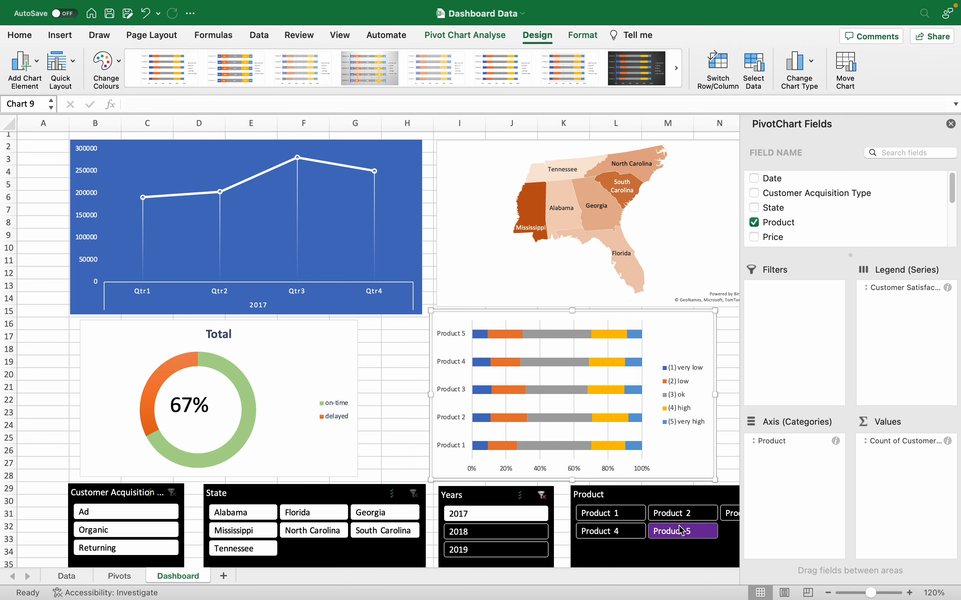
pyautogui.click(673, 515)
pyautogui.click(583, 518)
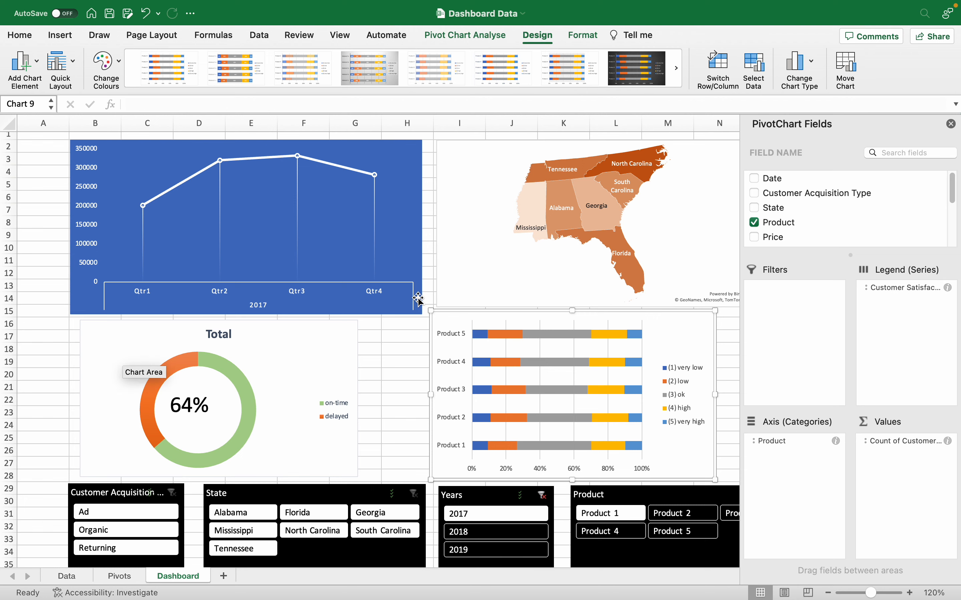
# Examine the pivot tables on the Pivots sheet to see which ones respond to the slicer filters
pyautogui.click(120, 576)
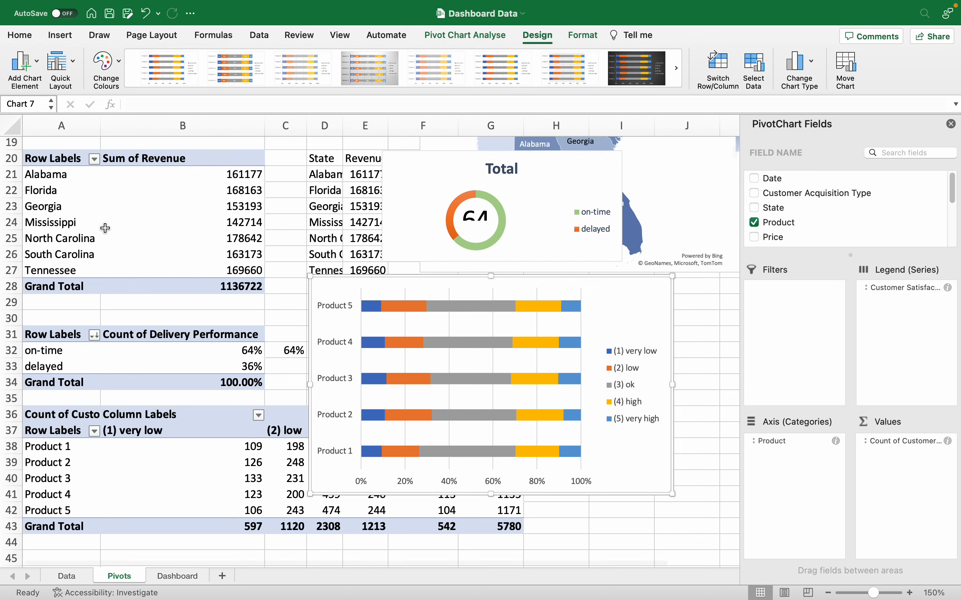
pyautogui.scroll(-2, 119, 282)
pyautogui.scroll(10, 118, 282)
pyautogui.scroll(2, 119, 282)
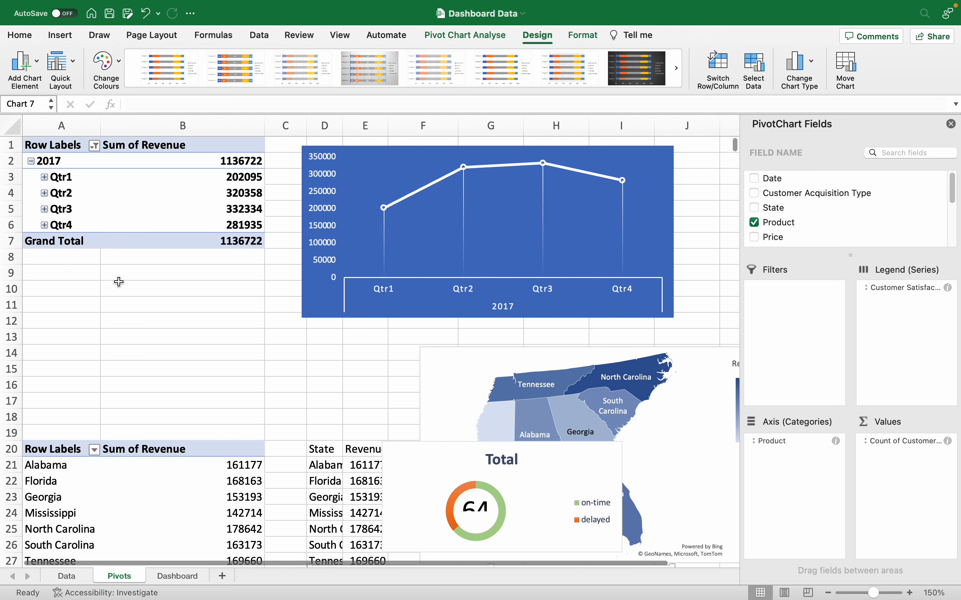
pyautogui.scroll(-5, 134, 312)
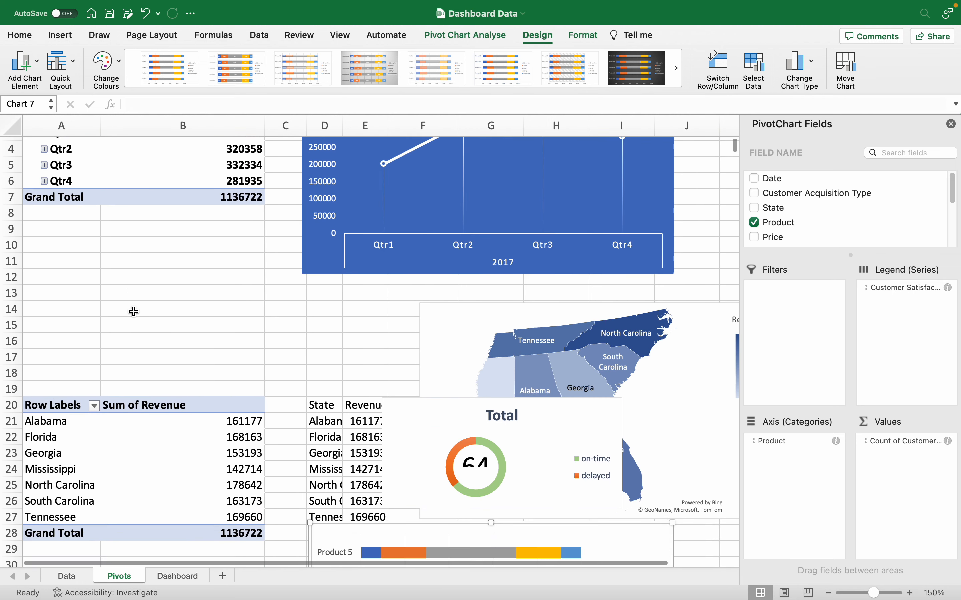
pyautogui.scroll(-10, 134, 312)
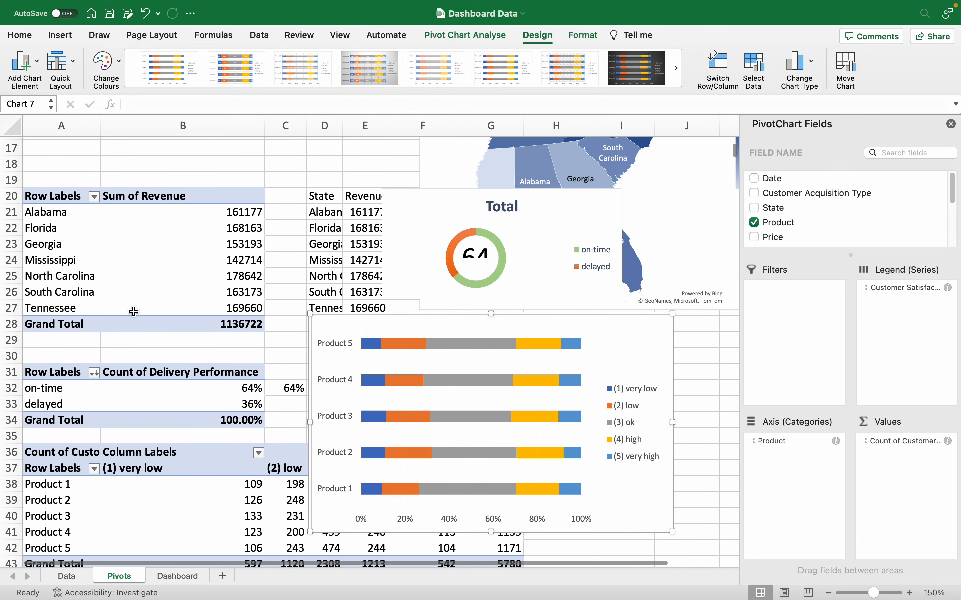
pyautogui.scroll(15, 164, 238)
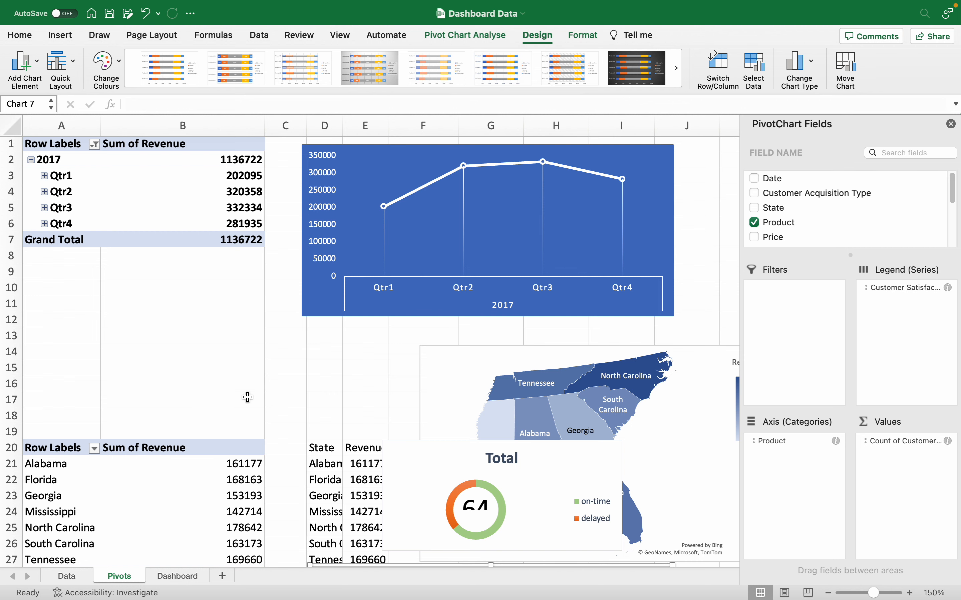
pyautogui.click(127, 190)
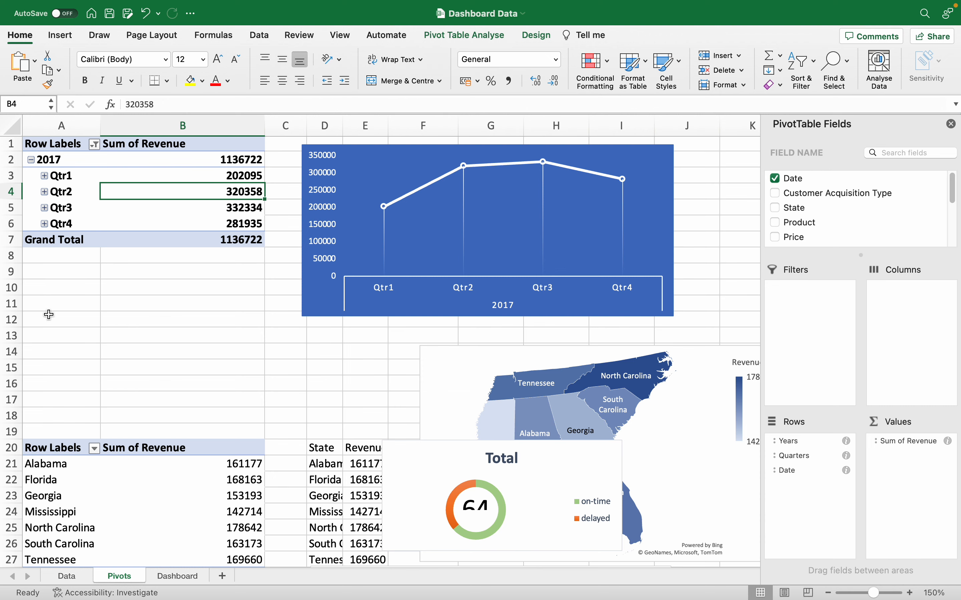
pyautogui.click(170, 335)
# Move the customer satisfaction chart on the Pivots sheet to the right of its pivot table so the table is uncovered
pyautogui.scroll(-12, 169, 335)
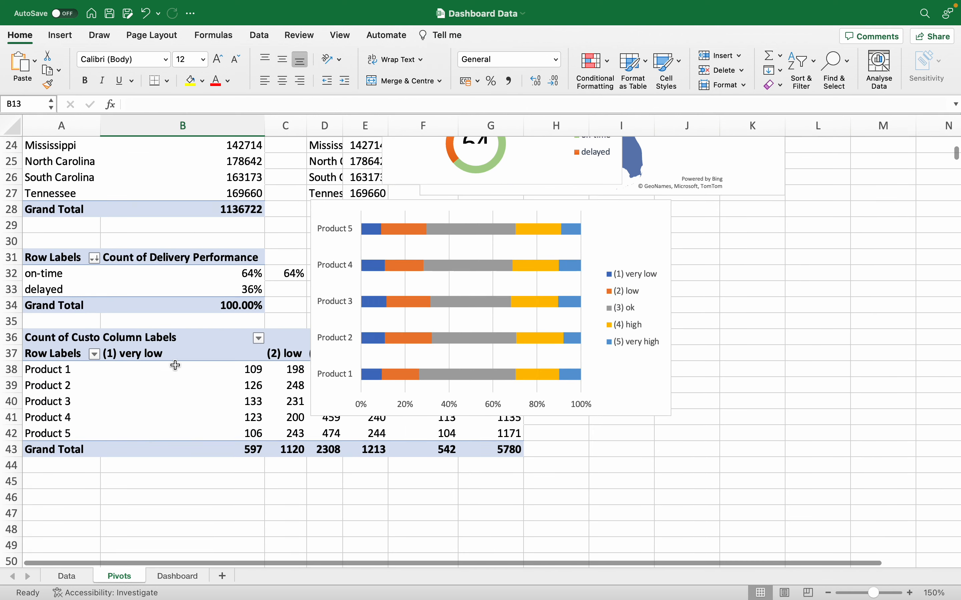
pyautogui.scroll(5, 175, 364)
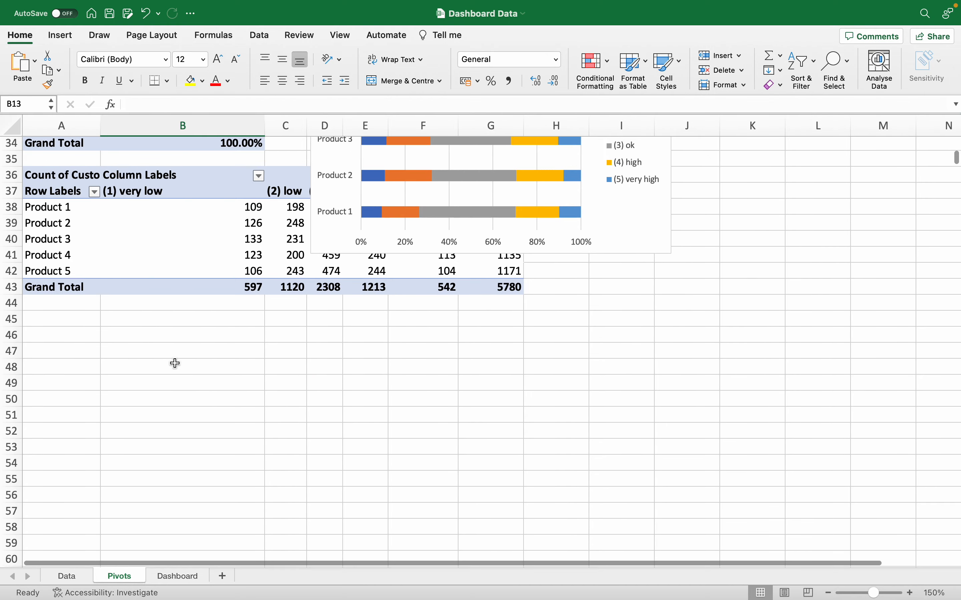
pyautogui.moveTo(420, 178); pyautogui.dragTo(646, 211)
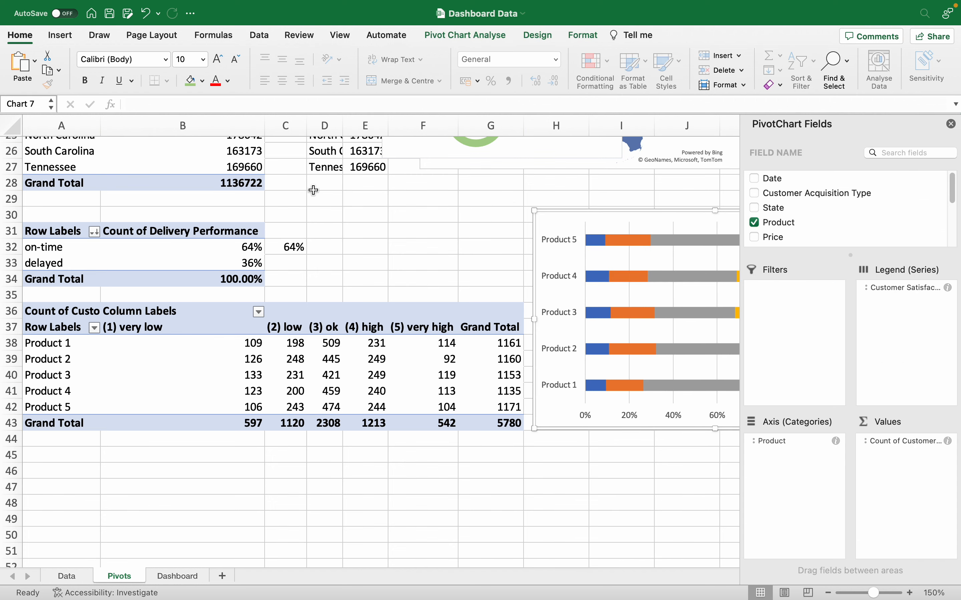
# Return to the Dashboard sheet, close the PivotChart field list and clear the Years slicer filter
pyautogui.click(177, 577)
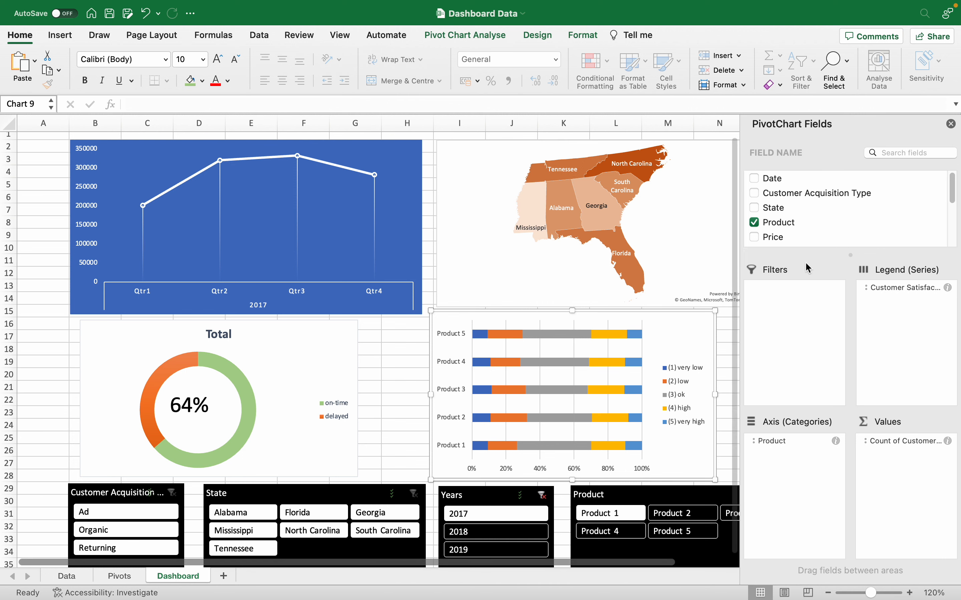
pyautogui.click(951, 124)
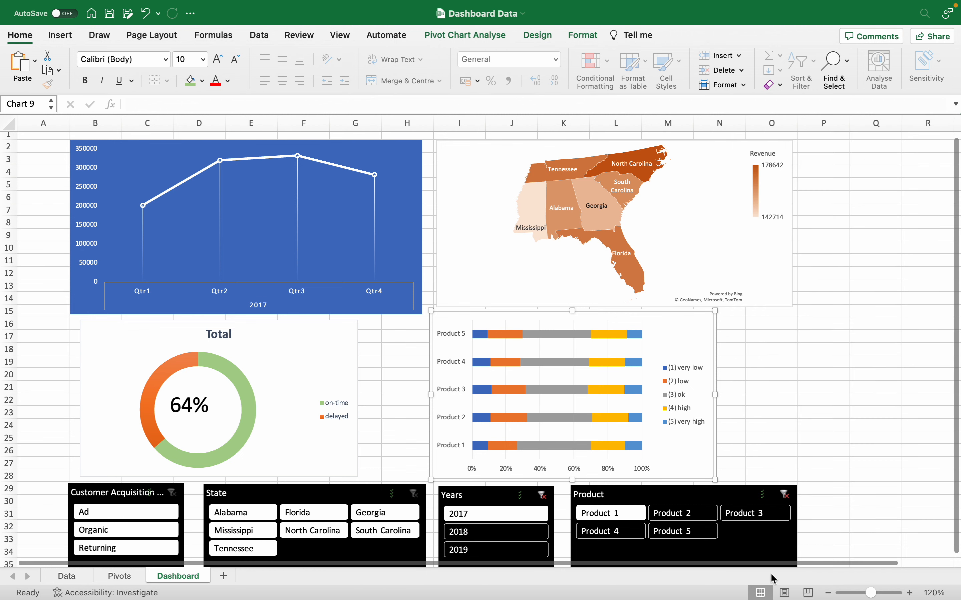
pyautogui.click(542, 496)
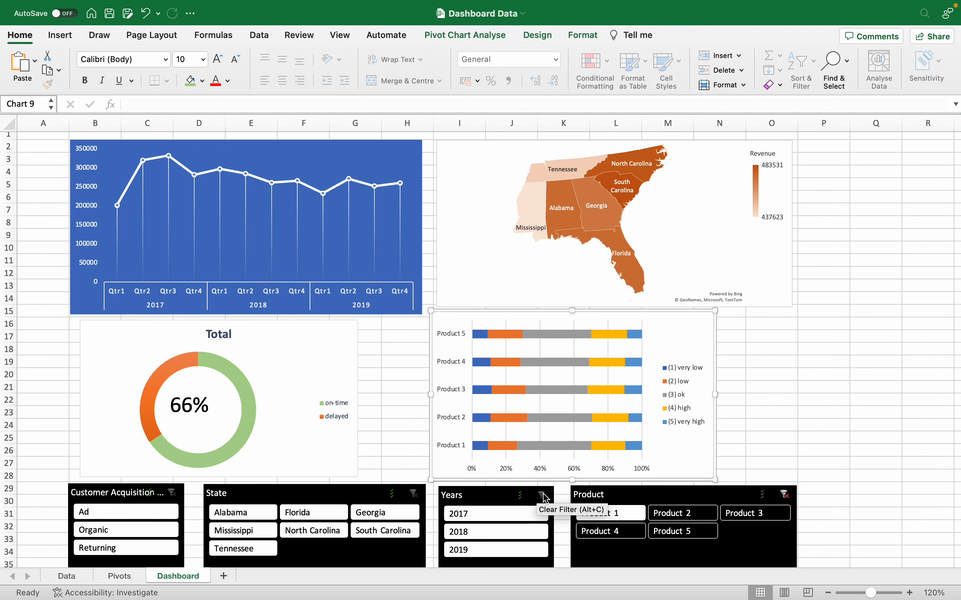
# Connect the Customer Acquisition Type slicer to PivotTable5 in its report connections
pyautogui.rightClick(128, 537)
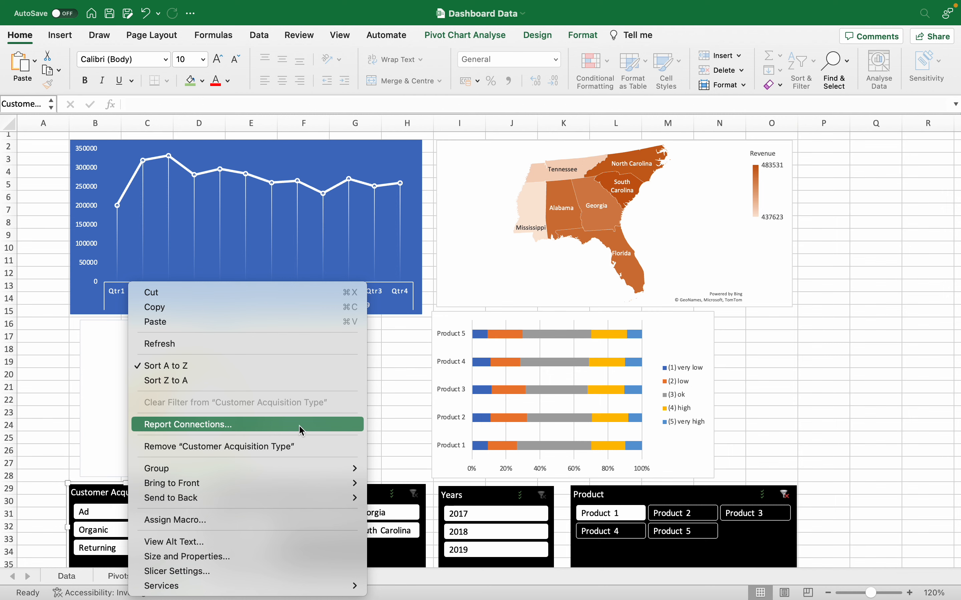
pyautogui.click(225, 426)
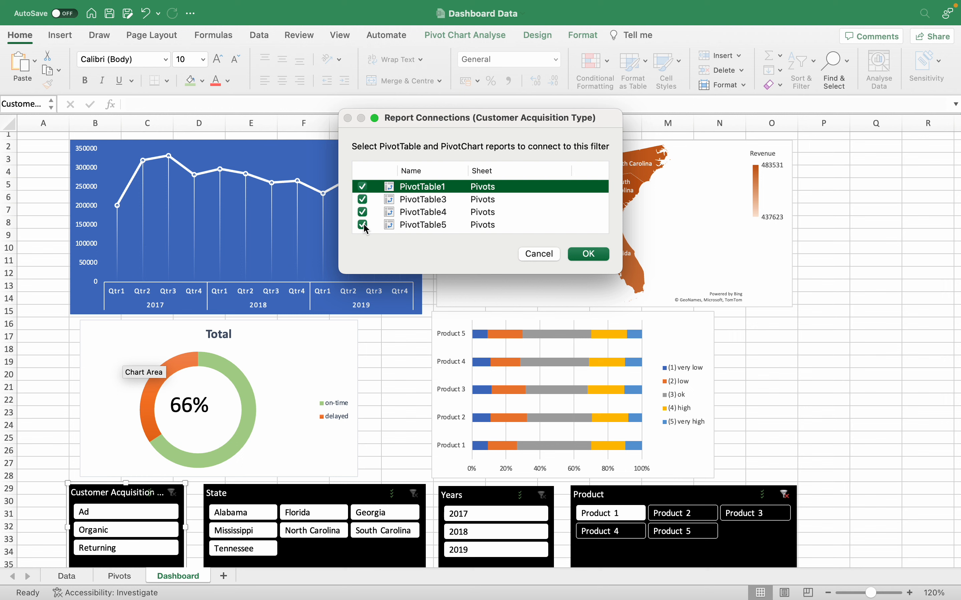
pyautogui.click(589, 255)
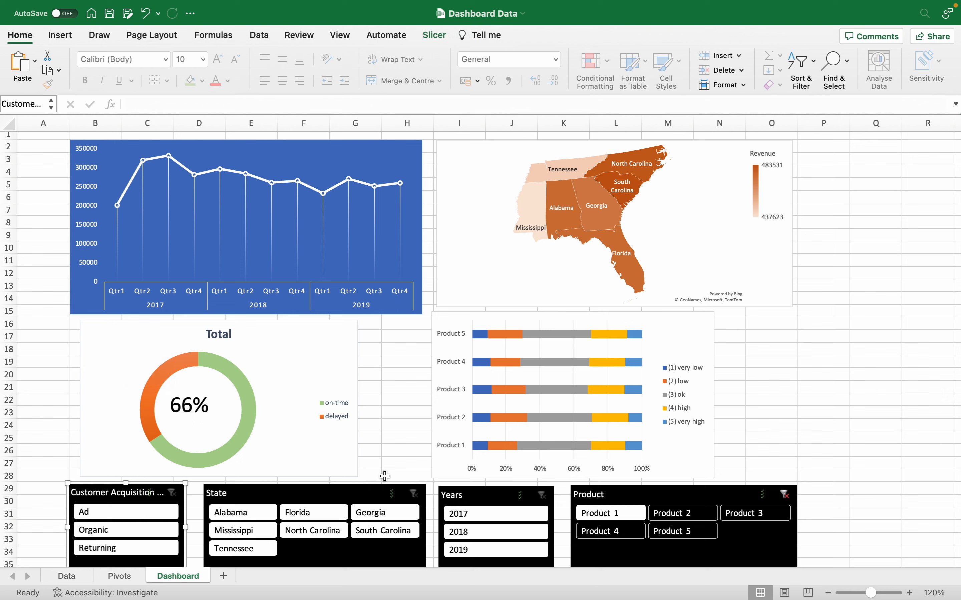
# Connect the State slicer to PivotTable5 in its report connections
pyautogui.rightClick(333, 499)
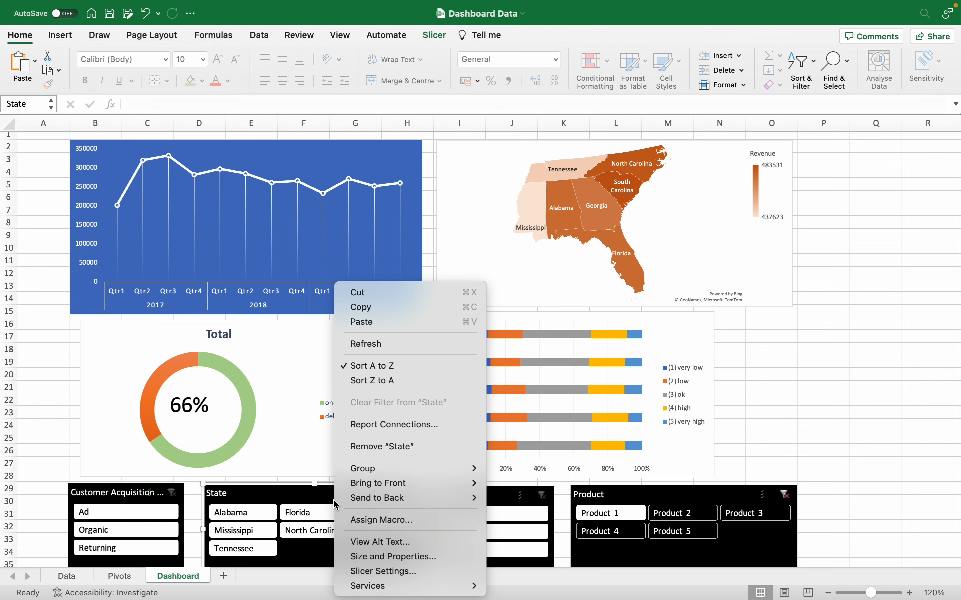
pyautogui.click(397, 425)
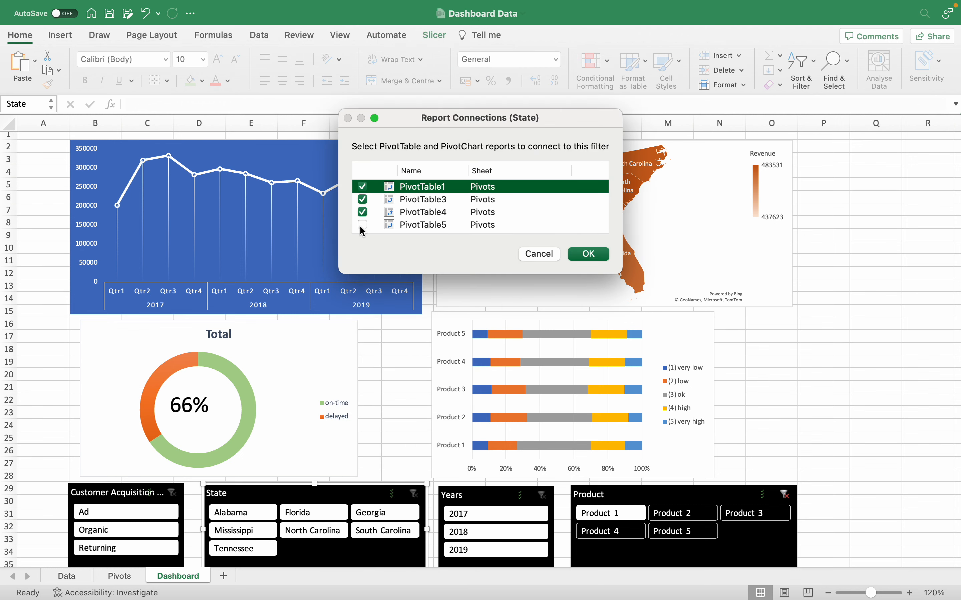
pyautogui.click(588, 256)
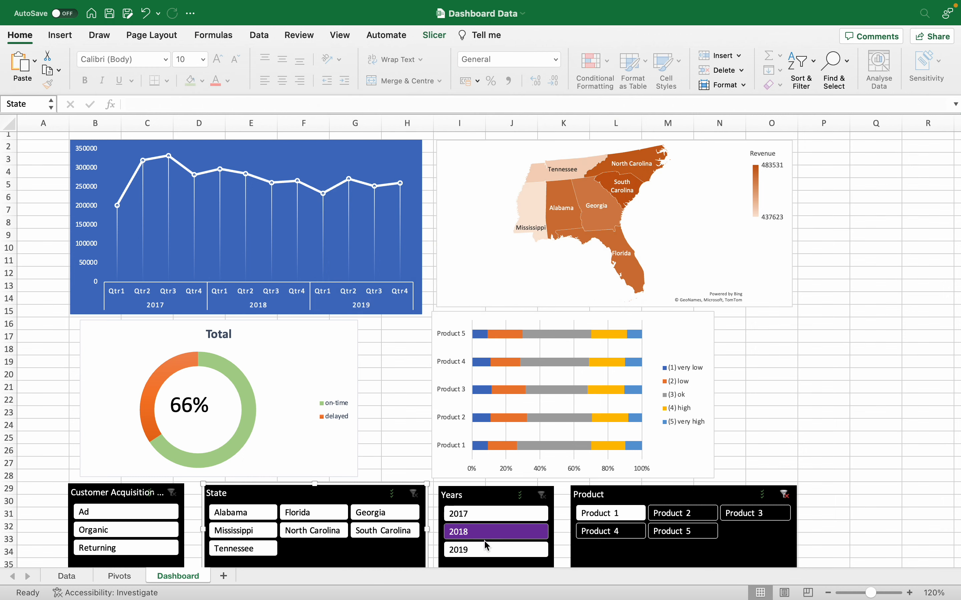
# Connect the Years slicer to PivotTable5 in its report connections
pyautogui.rightClick(491, 529)
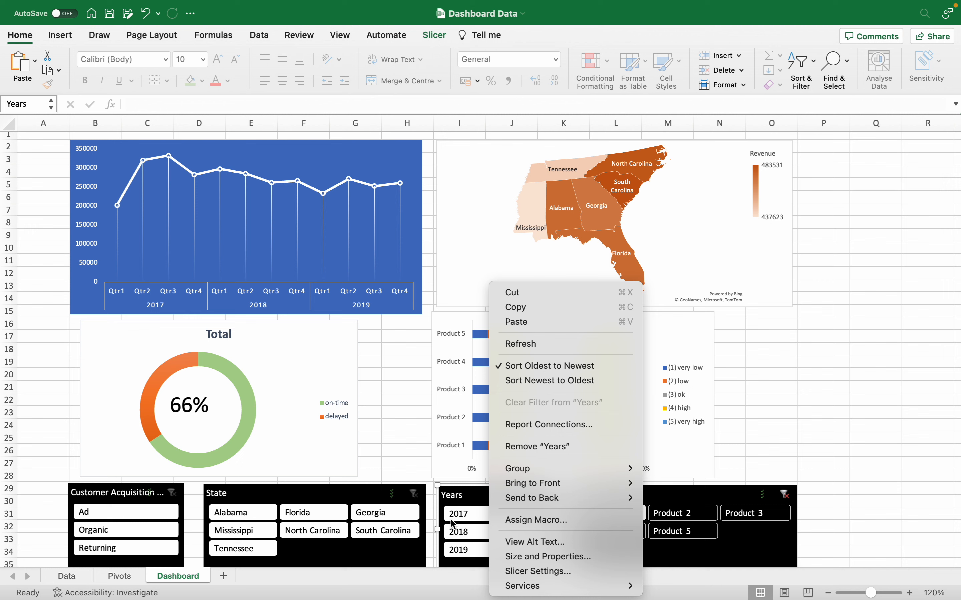
pyautogui.click(532, 424)
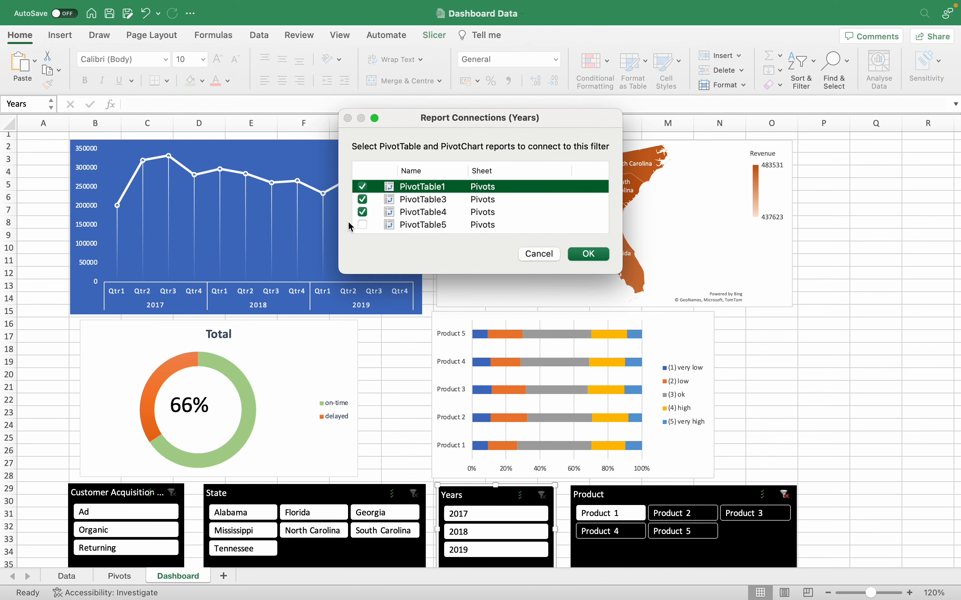
pyautogui.click(588, 254)
# Connect the Product slicer to PivotTable5 in its report connections
pyautogui.rightClick(688, 517)
pyautogui.moveTo(718, 489)
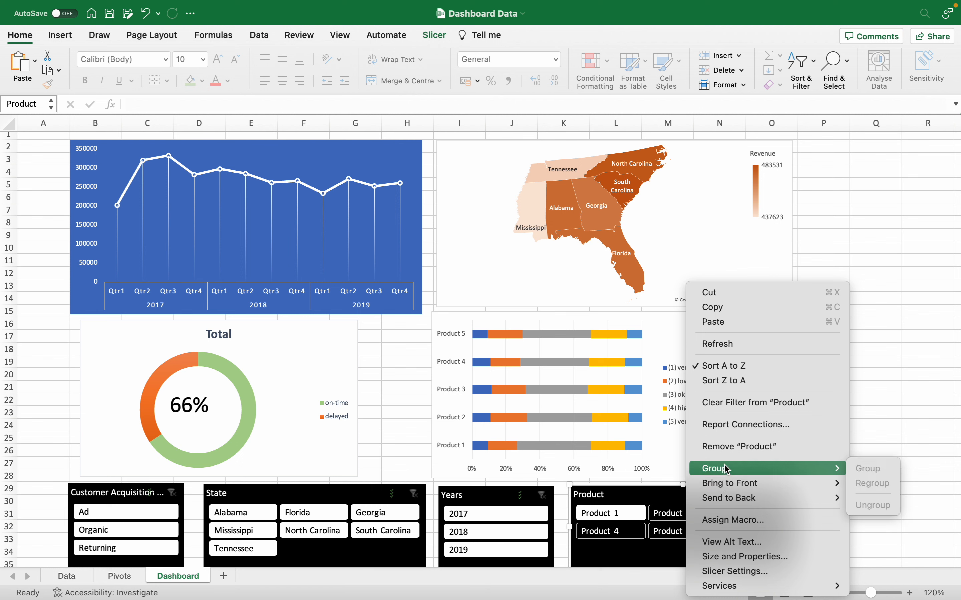
pyautogui.click(735, 425)
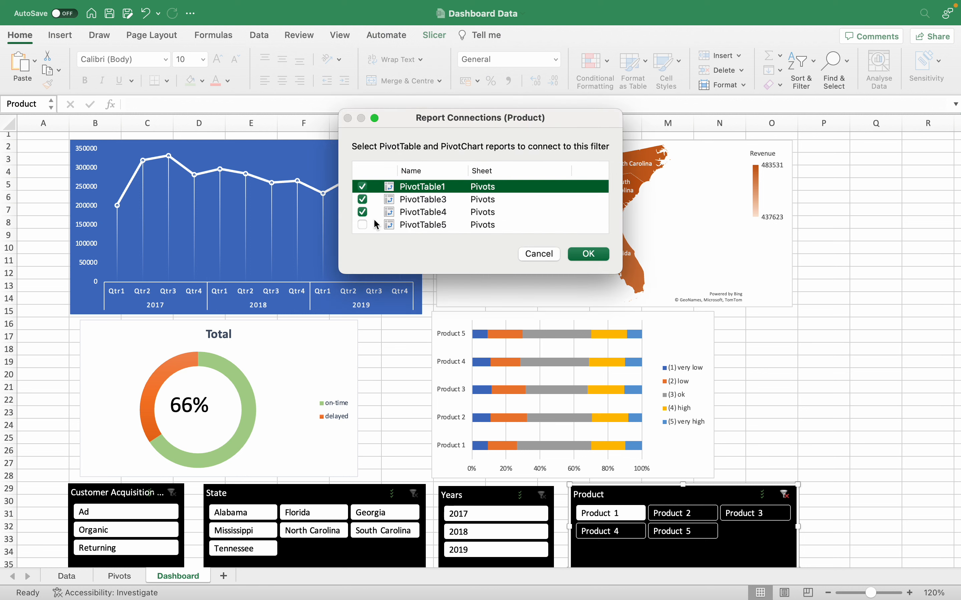
pyautogui.click(362, 225)
pyautogui.click(583, 254)
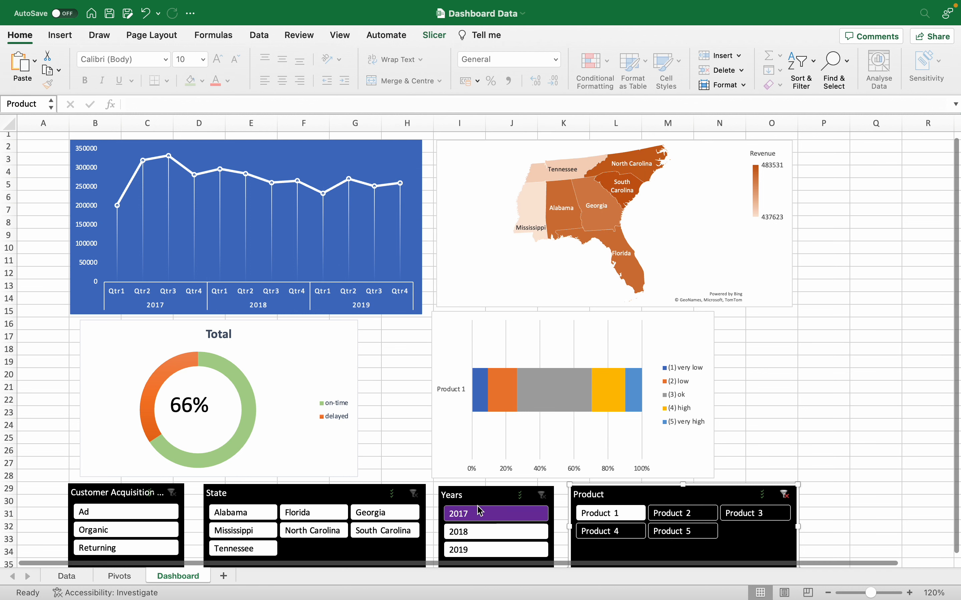
# Clear the Product slicer filter, test the dashboard with Product 2 only, and clear the filter again
pyautogui.click(784, 495)
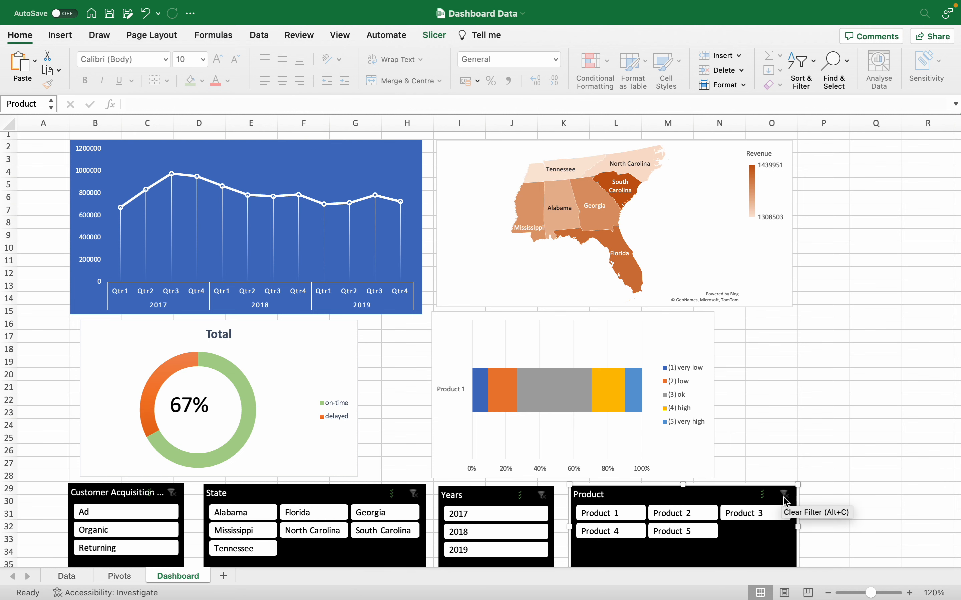
pyautogui.click(678, 515)
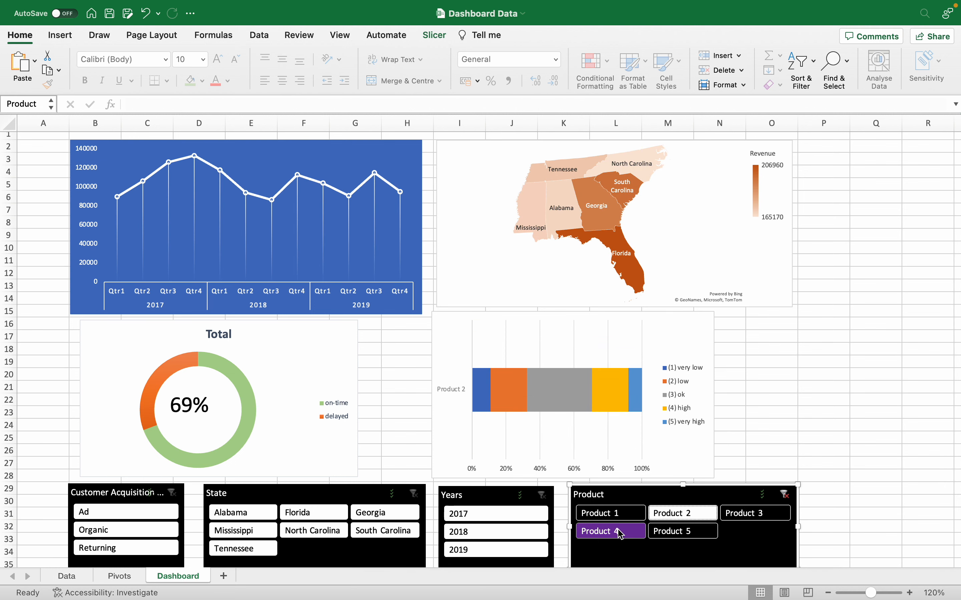
pyautogui.click(784, 496)
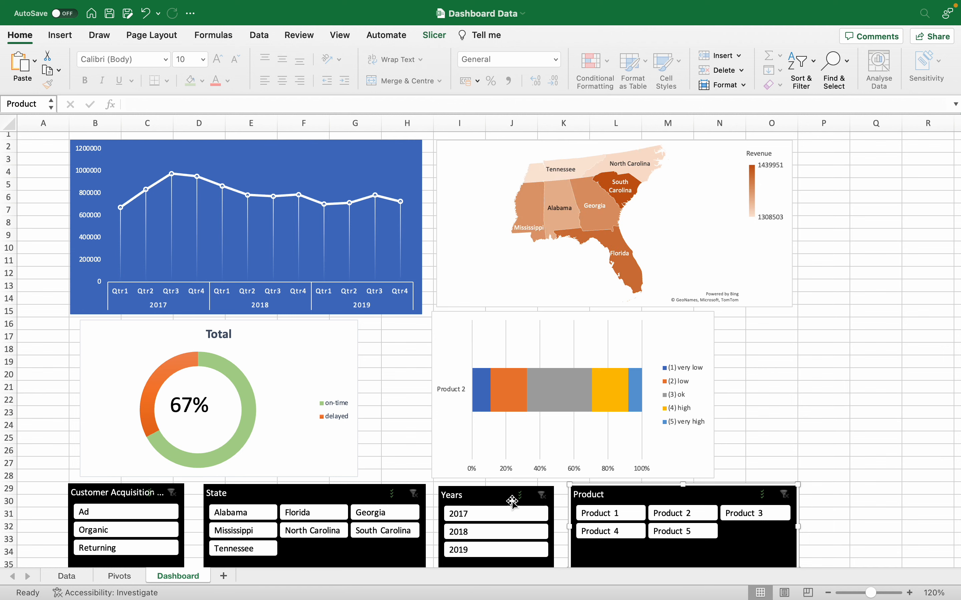
# Check how the dashboard charts respond to 2017, 2018 and 2019 in the Years slicer, and clear its filter
pyautogui.click(481, 515)
pyautogui.click(482, 532)
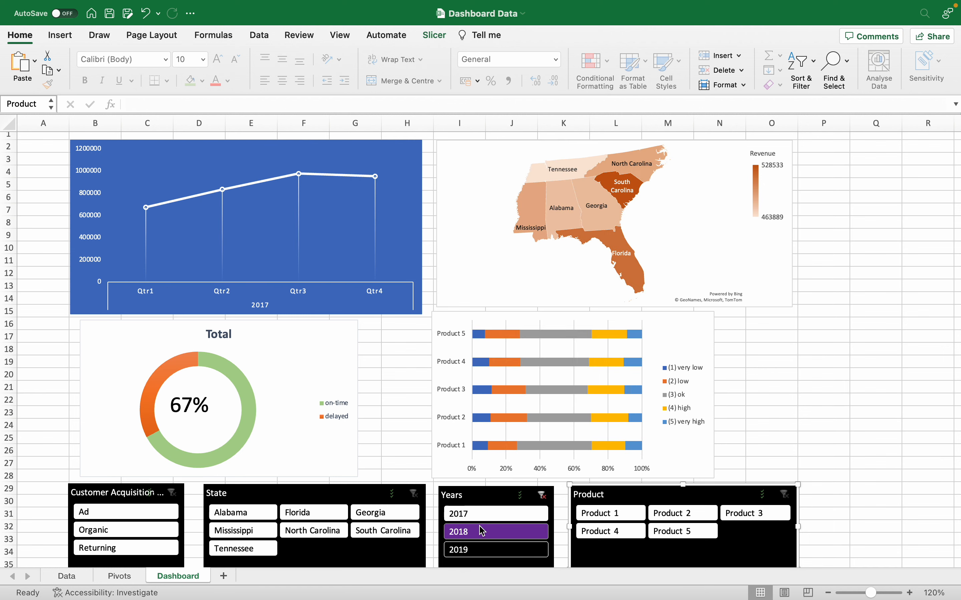
pyautogui.click(484, 551)
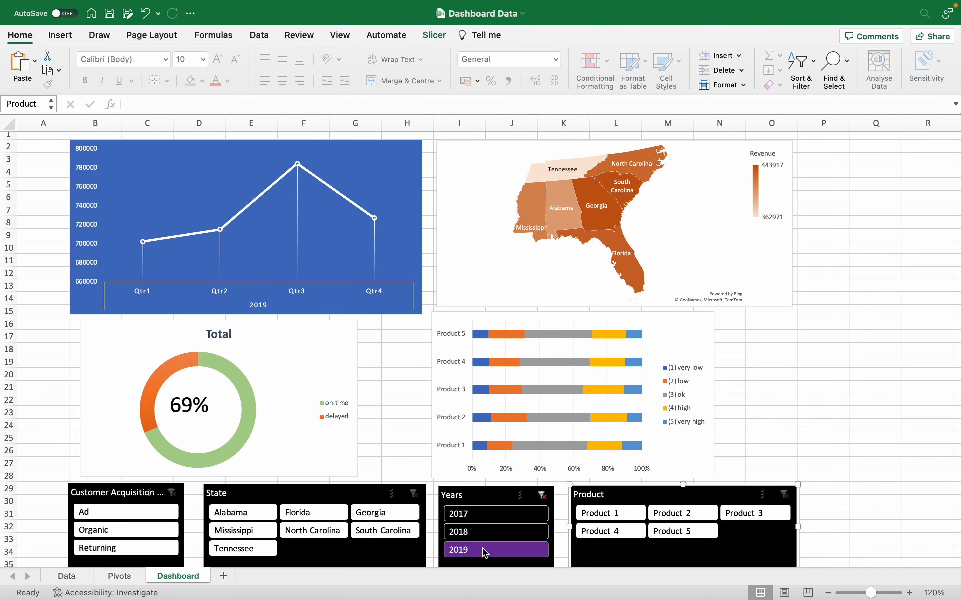
pyautogui.click(481, 535)
pyautogui.click(482, 515)
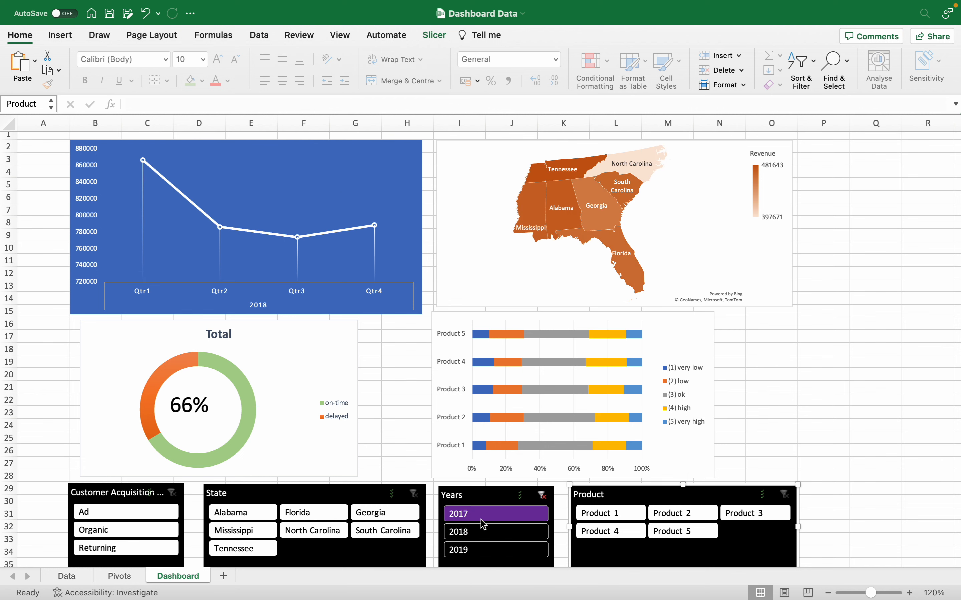
pyautogui.click(484, 532)
pyautogui.click(485, 550)
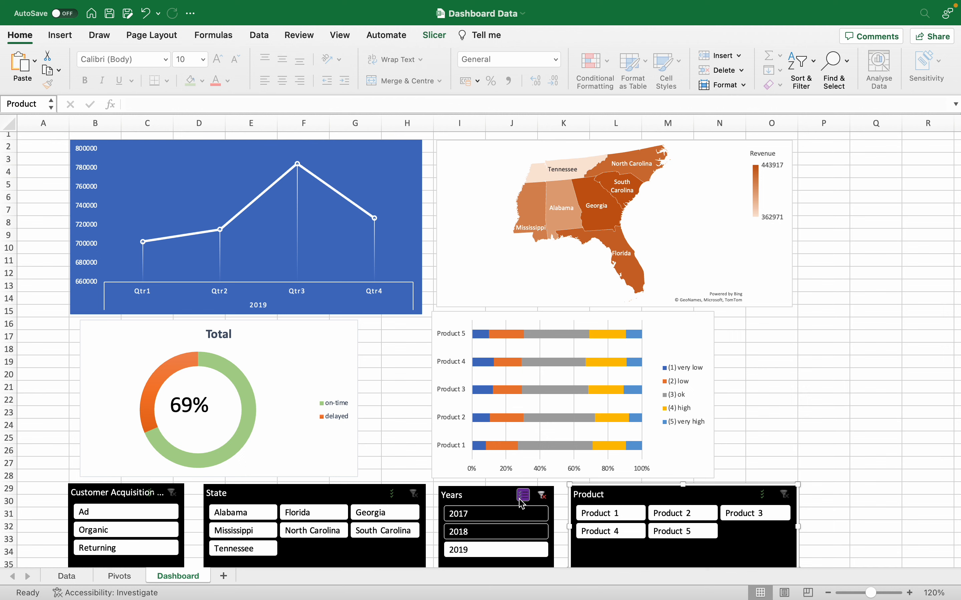
pyautogui.click(540, 500)
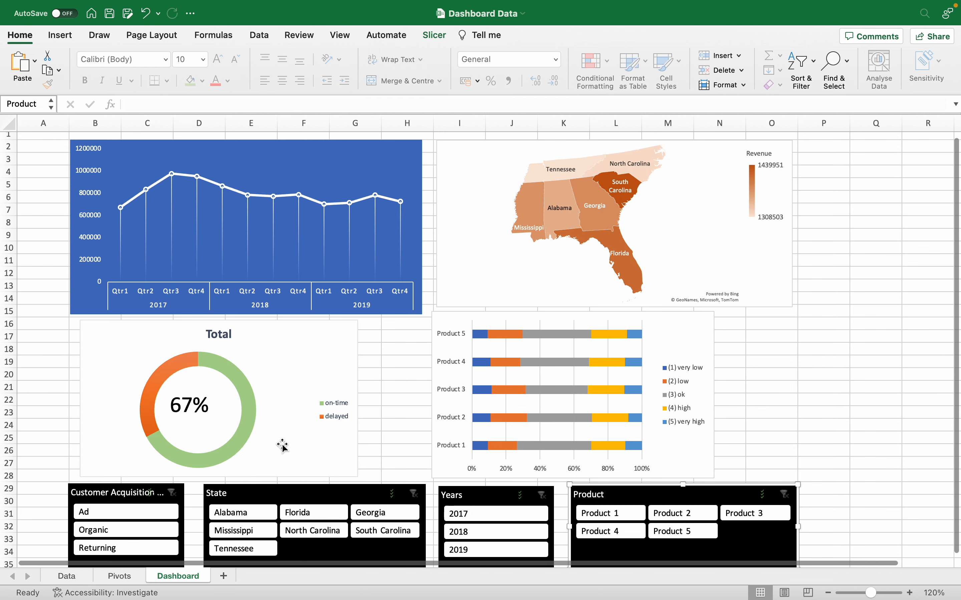
# Check how the dashboard charts respond to each state in the State slicer, from Alabama to Georgia, and clear its filter
pyautogui.click(248, 513)
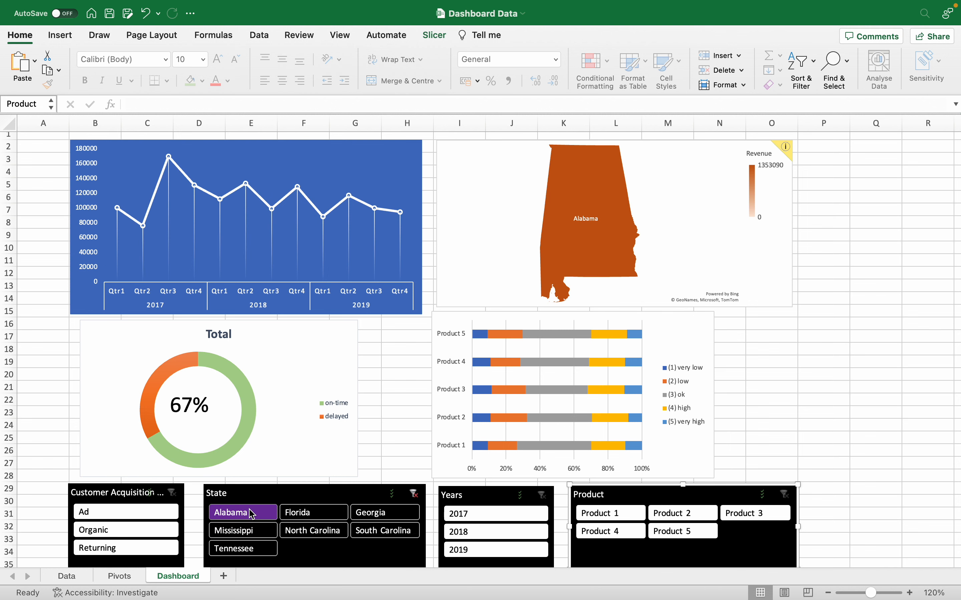
pyautogui.click(246, 530)
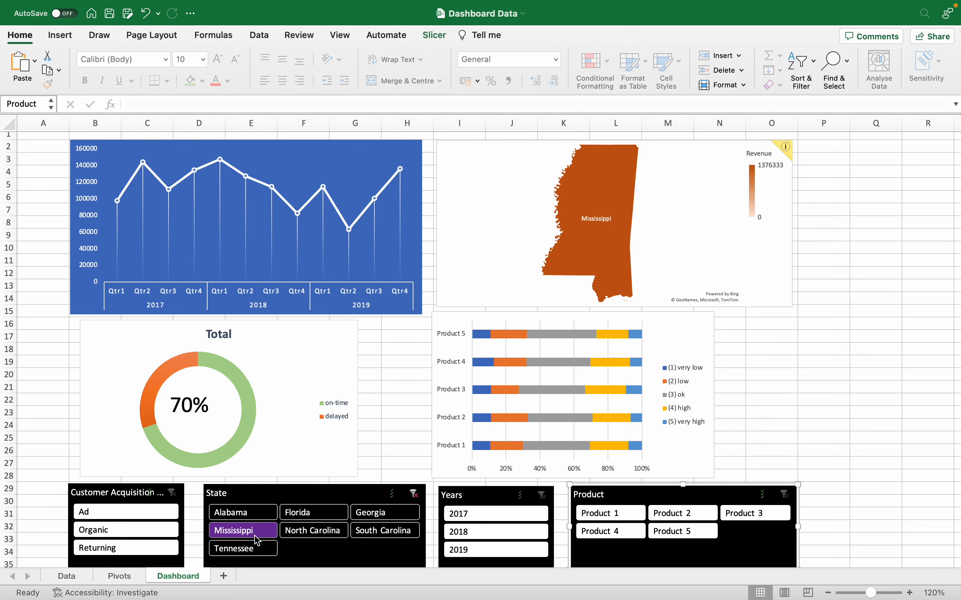
pyautogui.click(249, 549)
pyautogui.click(310, 516)
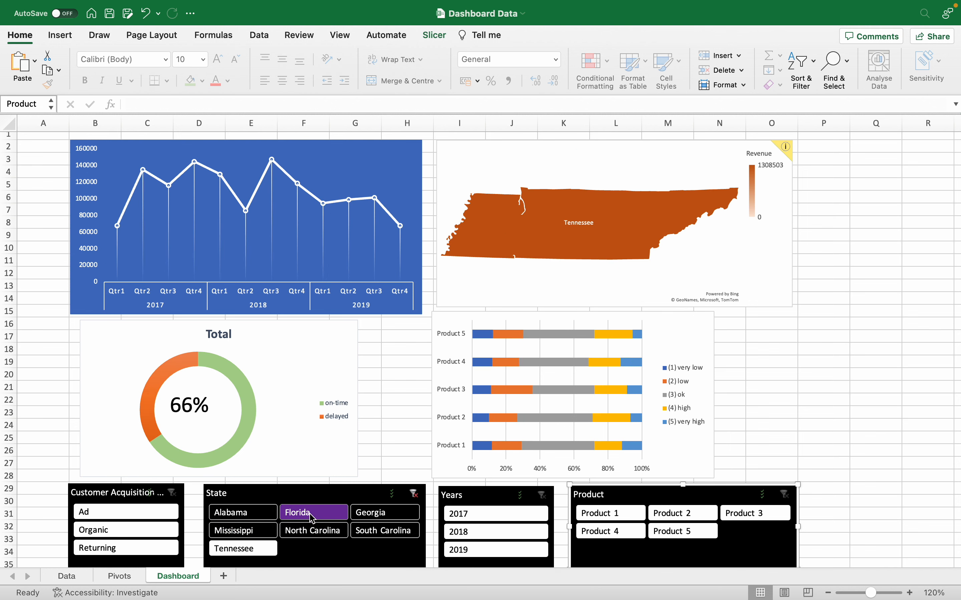
pyautogui.click(312, 529)
pyautogui.click(391, 531)
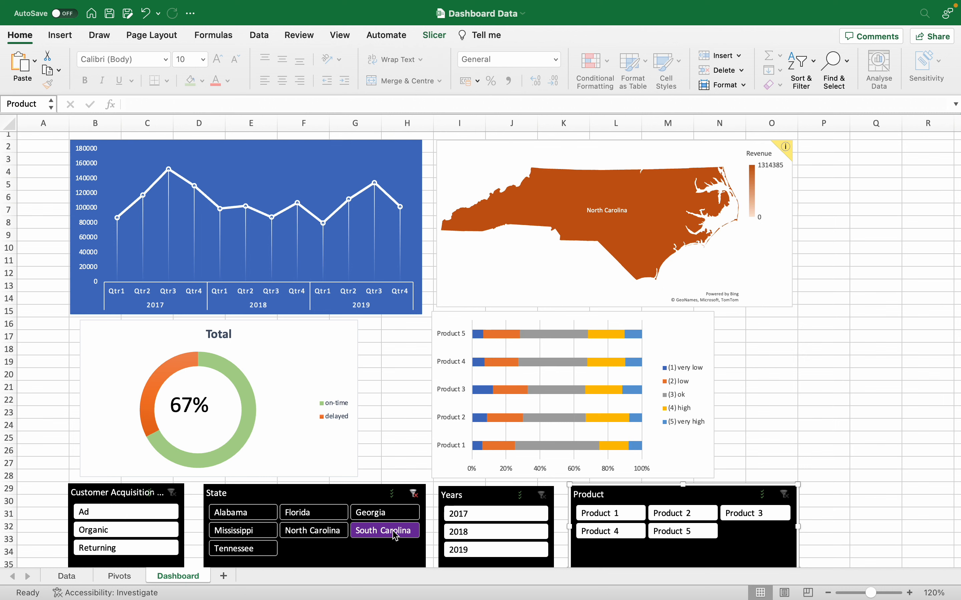
pyautogui.click(391, 516)
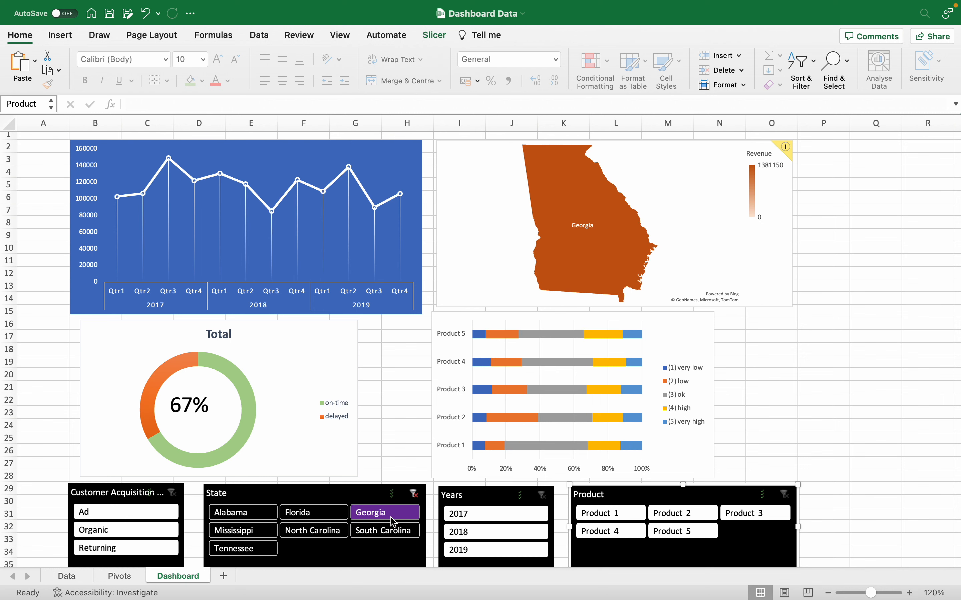
pyautogui.click(415, 496)
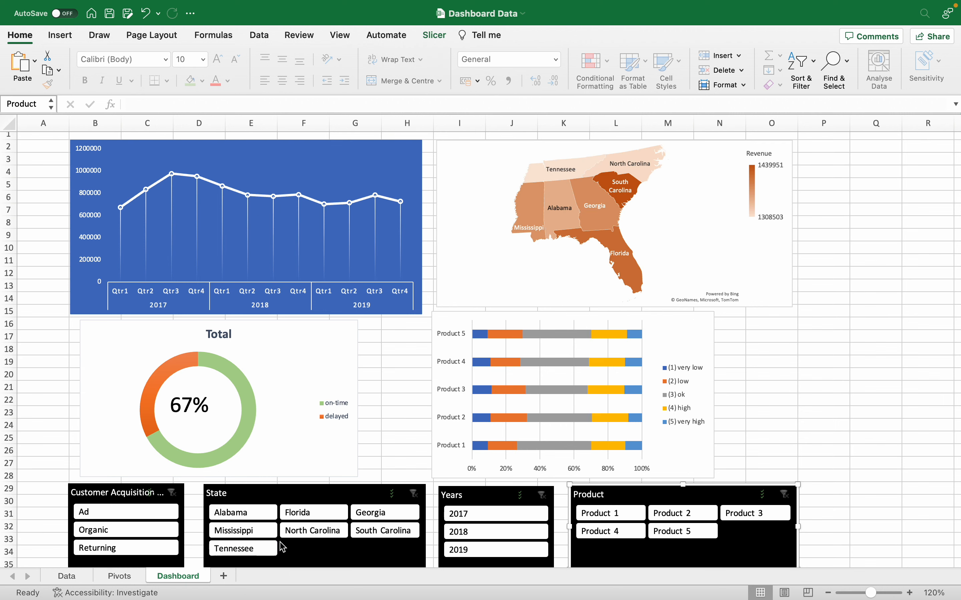
# Check how the charts respond to Ad, Organic and Returning in the Customer Acquisition Type slicer, and clear its filter
pyautogui.click(101, 516)
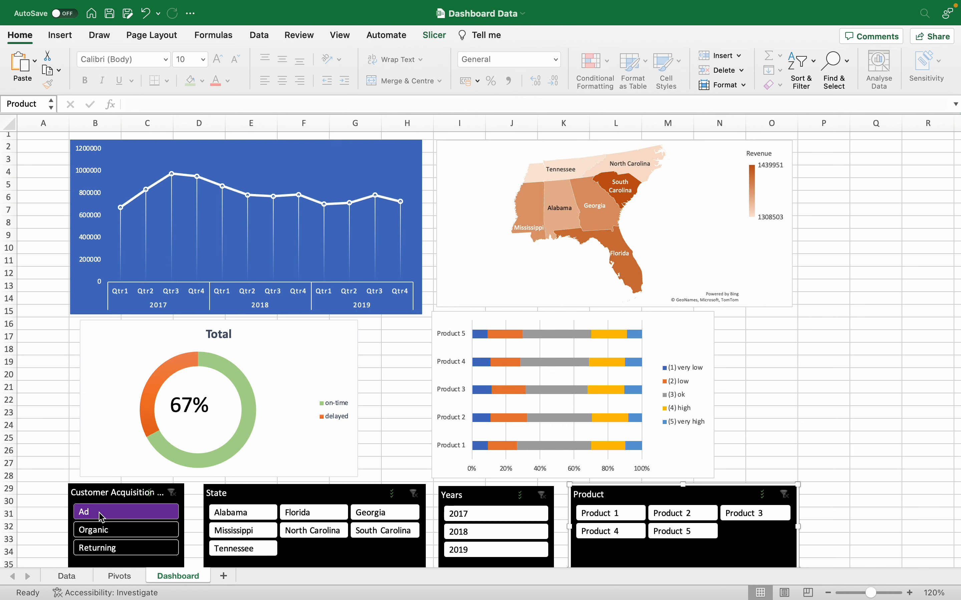
pyautogui.click(105, 533)
pyautogui.click(111, 550)
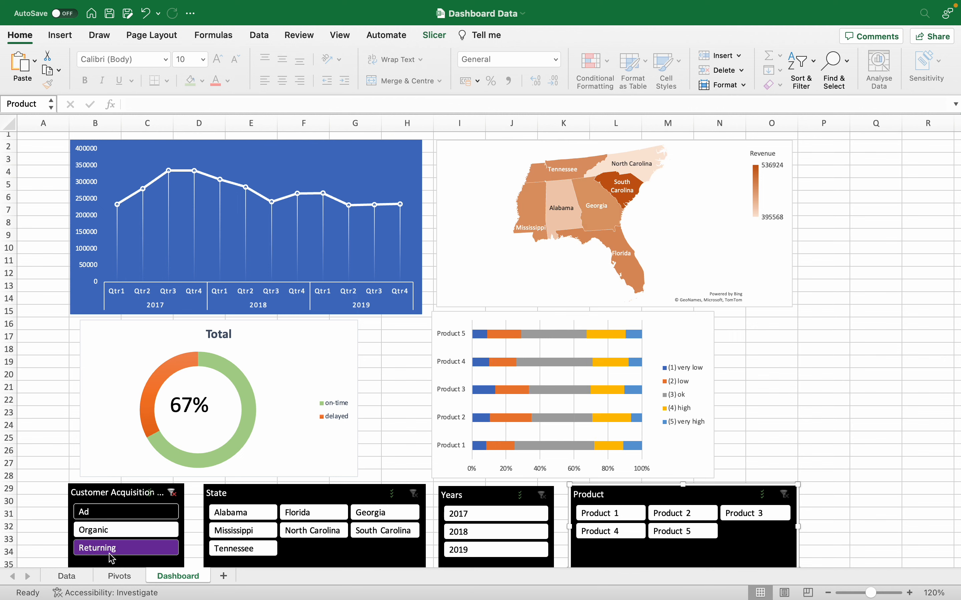
pyautogui.click(171, 492)
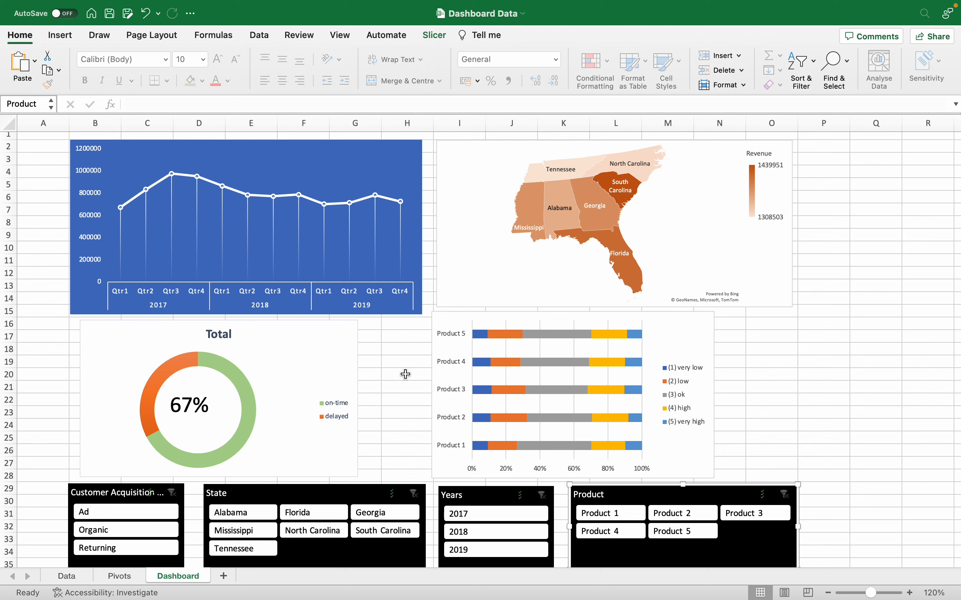
pyautogui.press('super+shift+5')
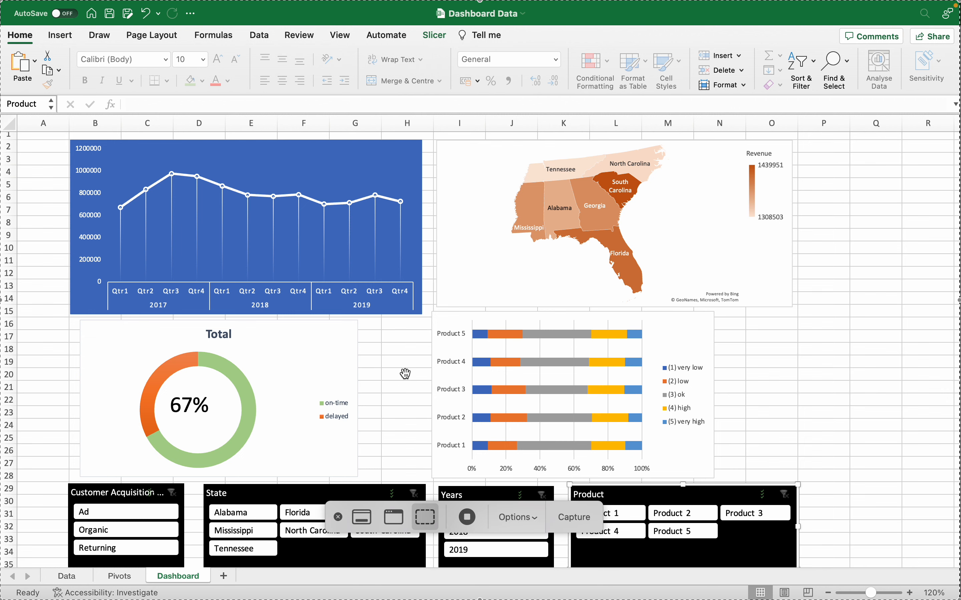